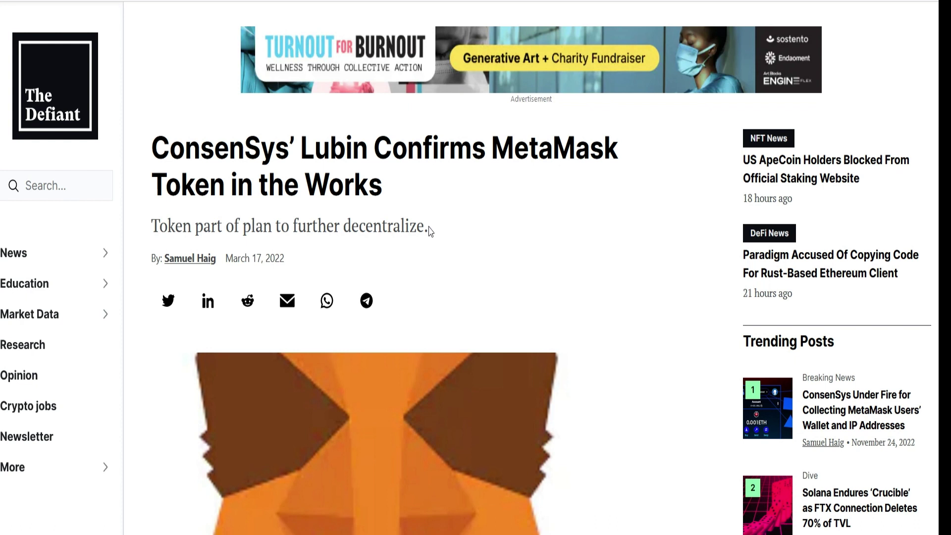
Highlight the MetaMask bridge aggregator article title, deselect it, and scroll down the post
drag(140, 146, 472, 213)
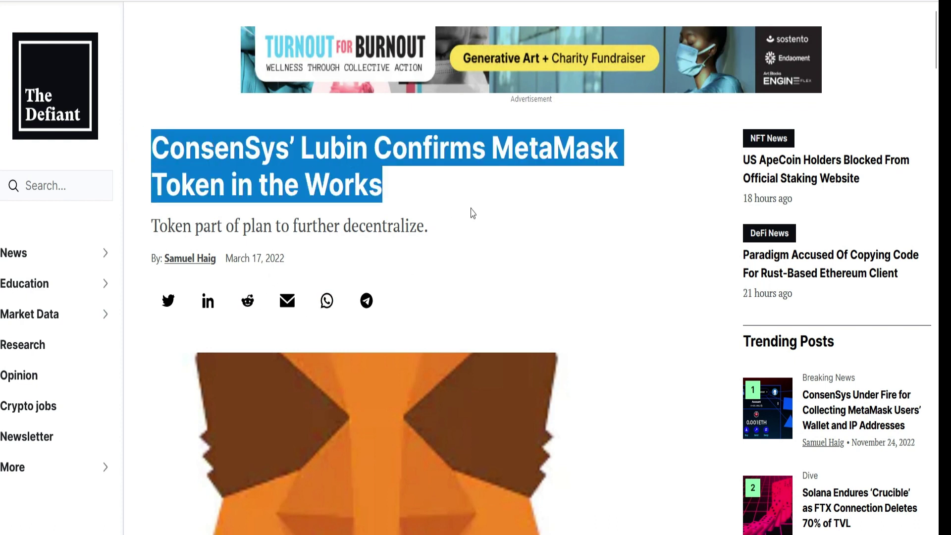
click(429, 204)
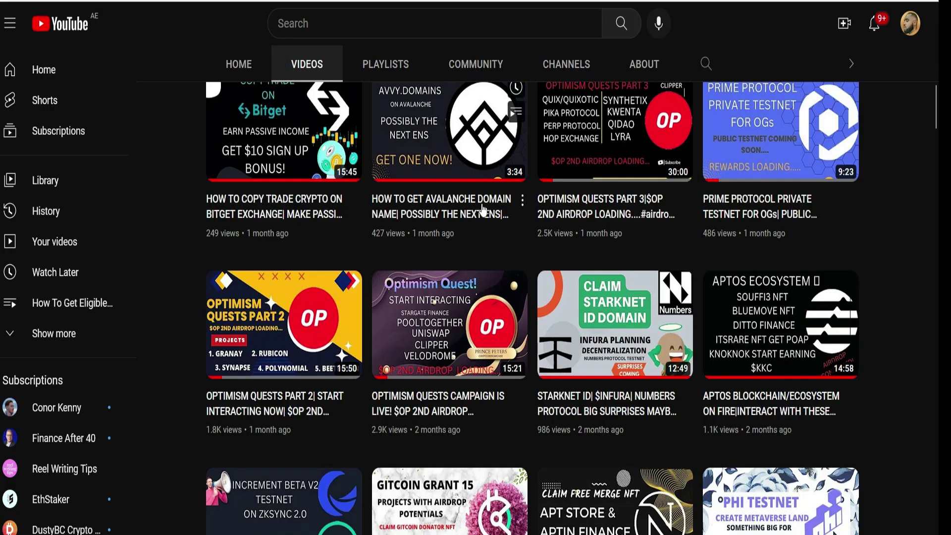
scroll(545, 233, down, 3)
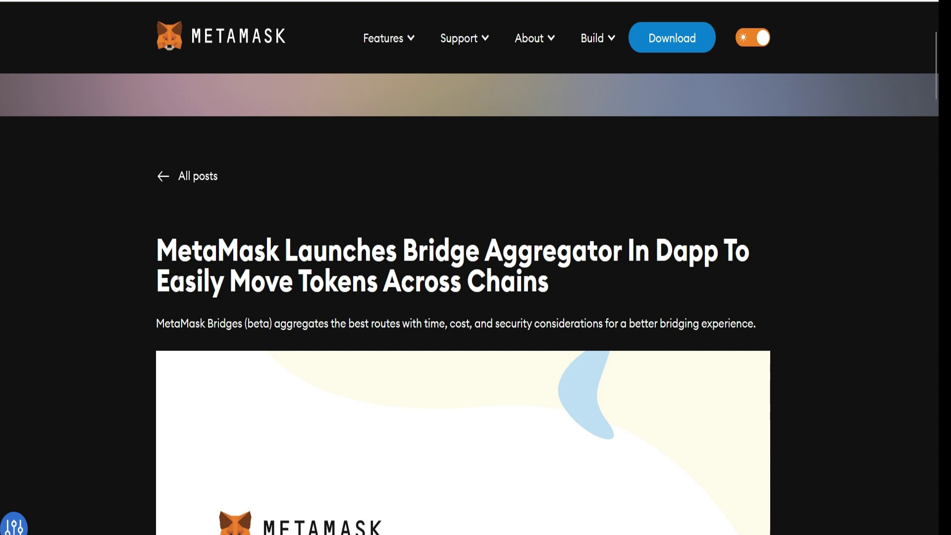
triple_click(139, 260)
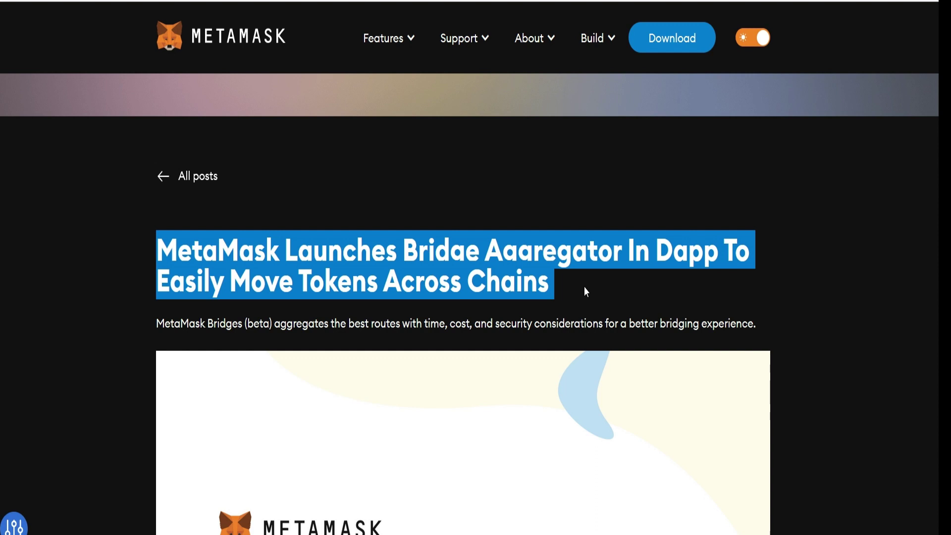
click(584, 286)
scroll(585, 290, down, 5)
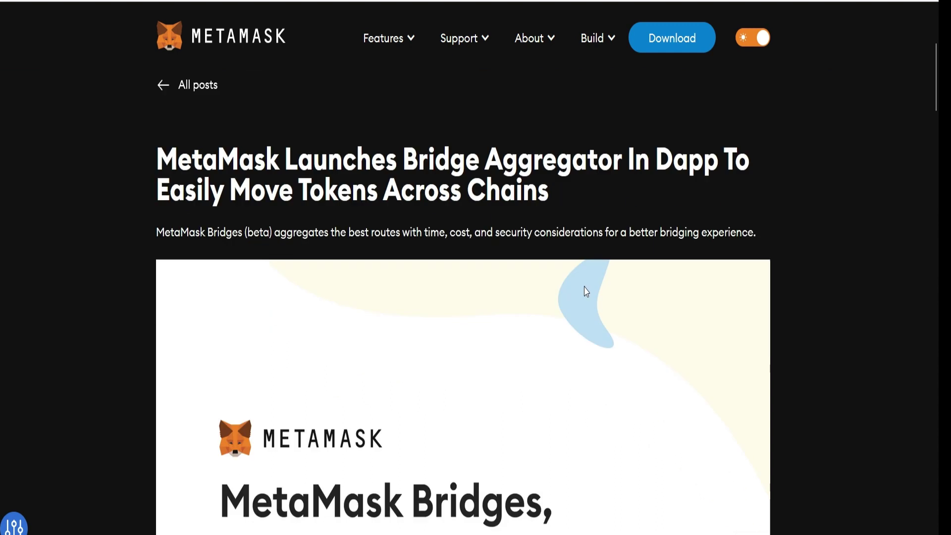
scroll(557, 352, down, 8)
scroll(513, 361, up, 18)
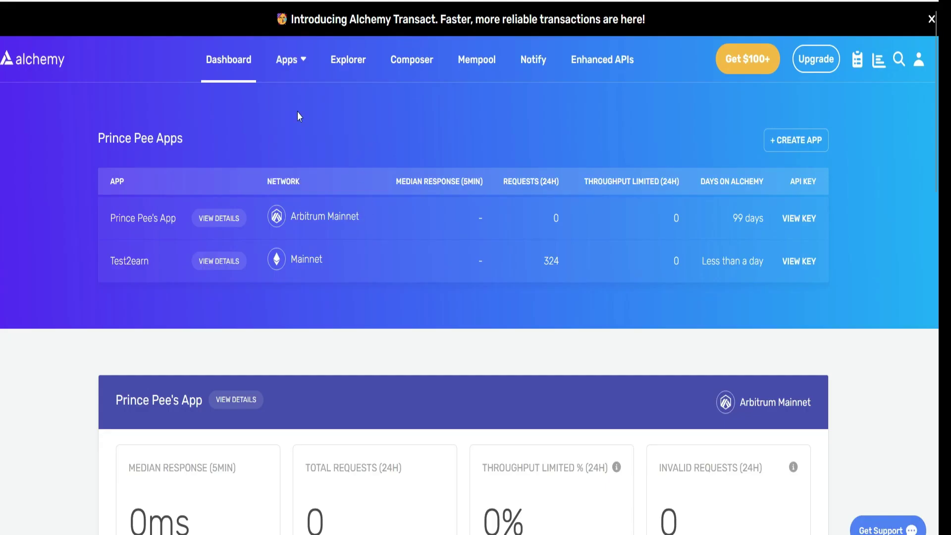
Launch a new app with + CREATE APP from the Alchemy dashboard's Apps menu
mouse_move(299, 72)
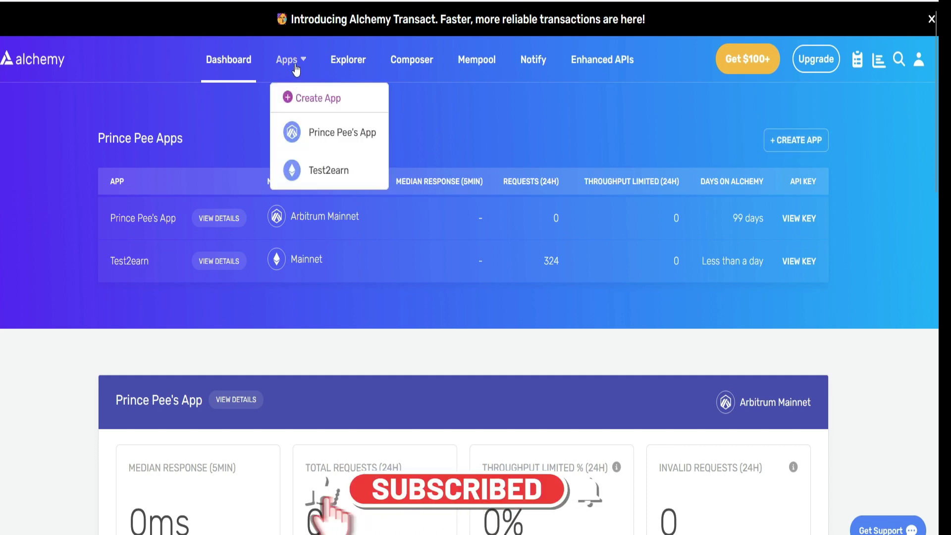
click(785, 144)
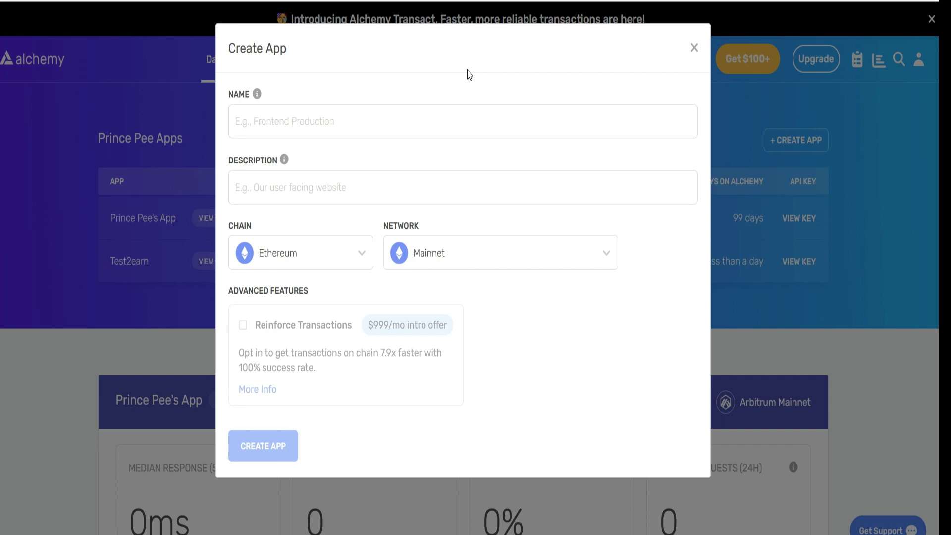
Name the new app from a saved suggestion and give it the description 'unique name'
click(241, 122)
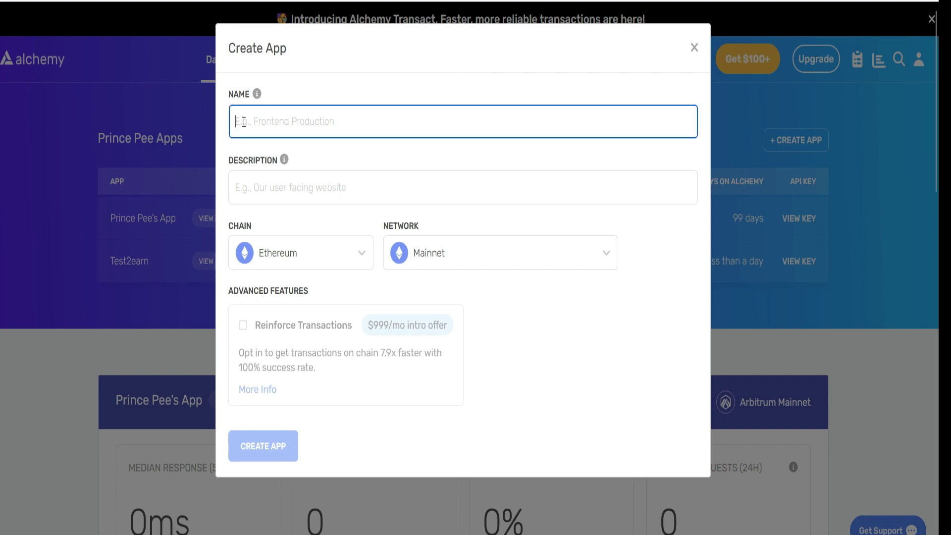
click(243, 122)
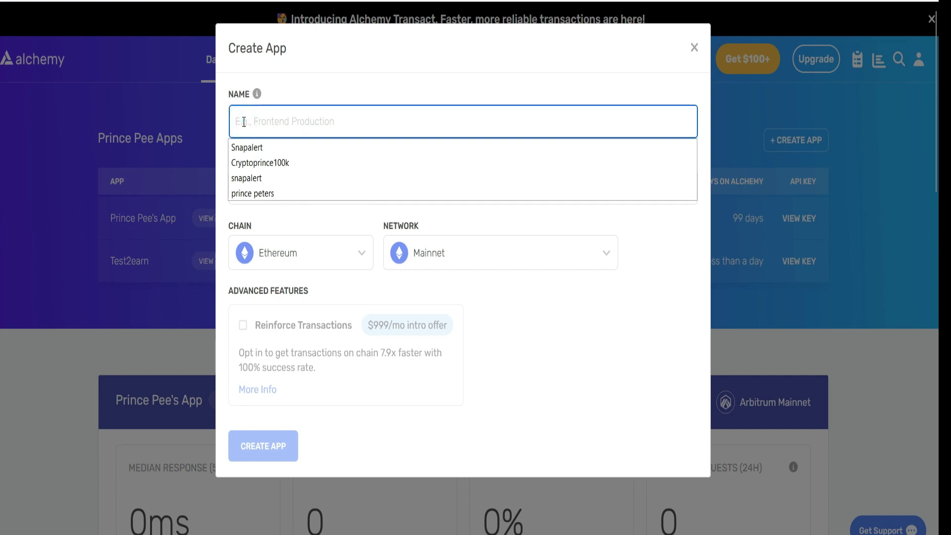
click(267, 163)
click(271, 188)
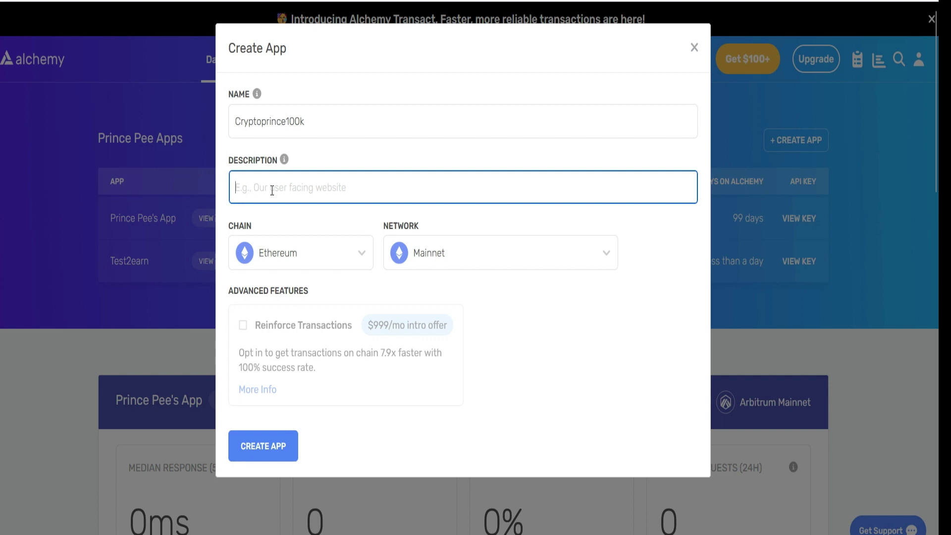
text(unique name)
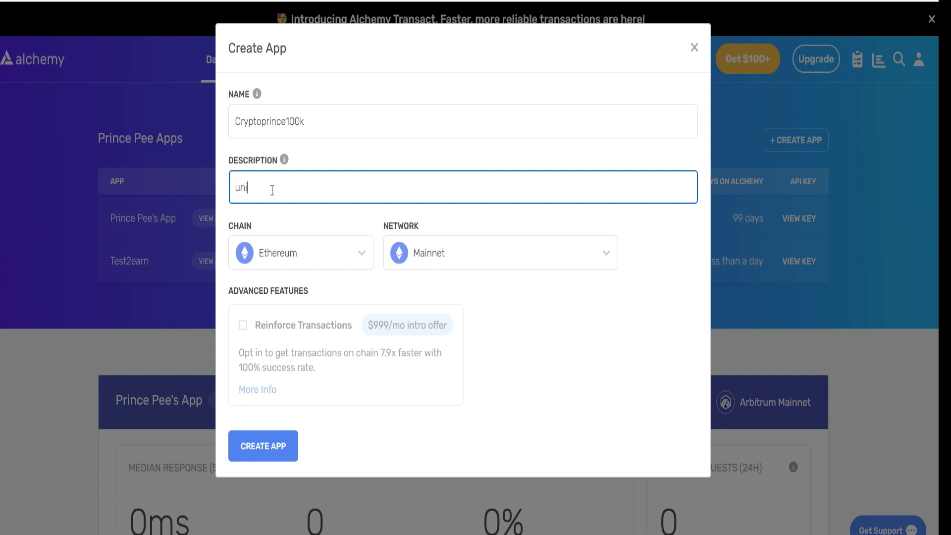
key(Tab)
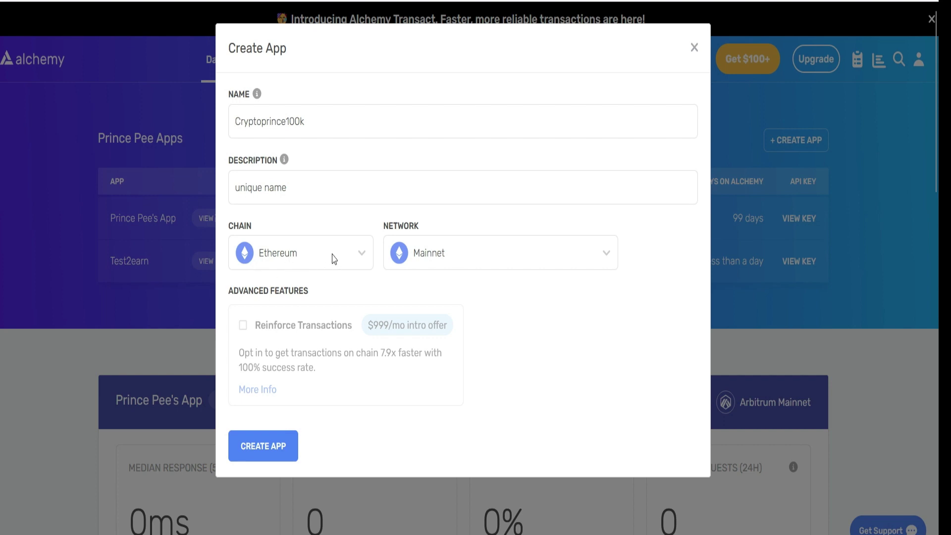
Set the app's chain to Polygon Mainnet and create the app
click(311, 262)
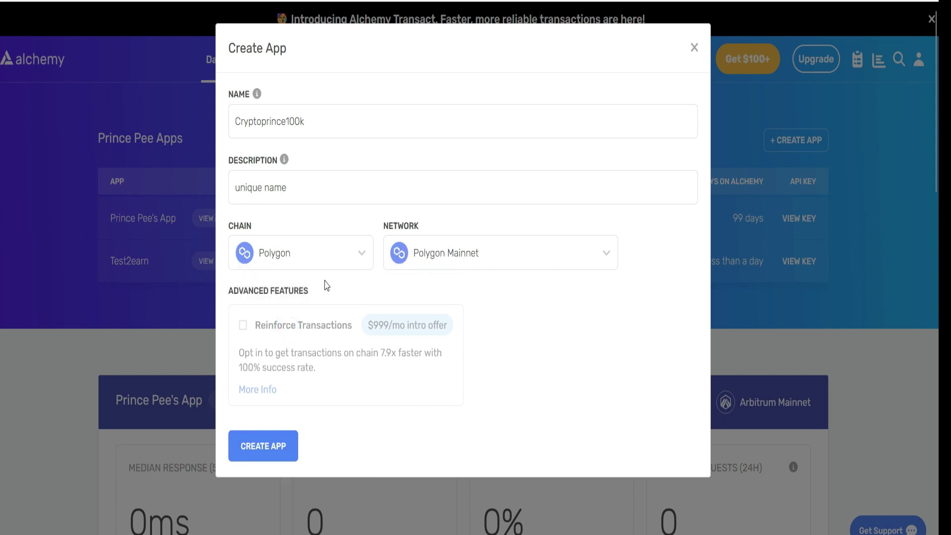
click(326, 265)
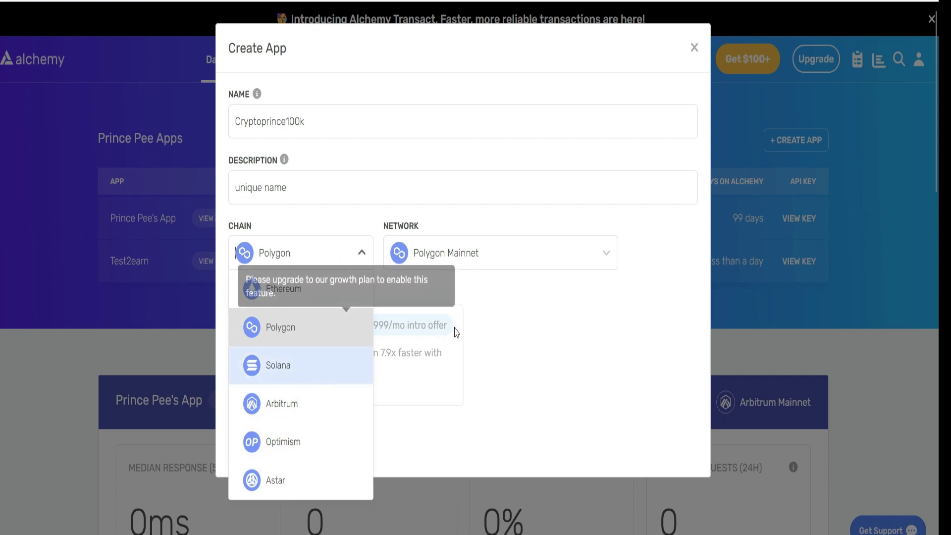
click(492, 324)
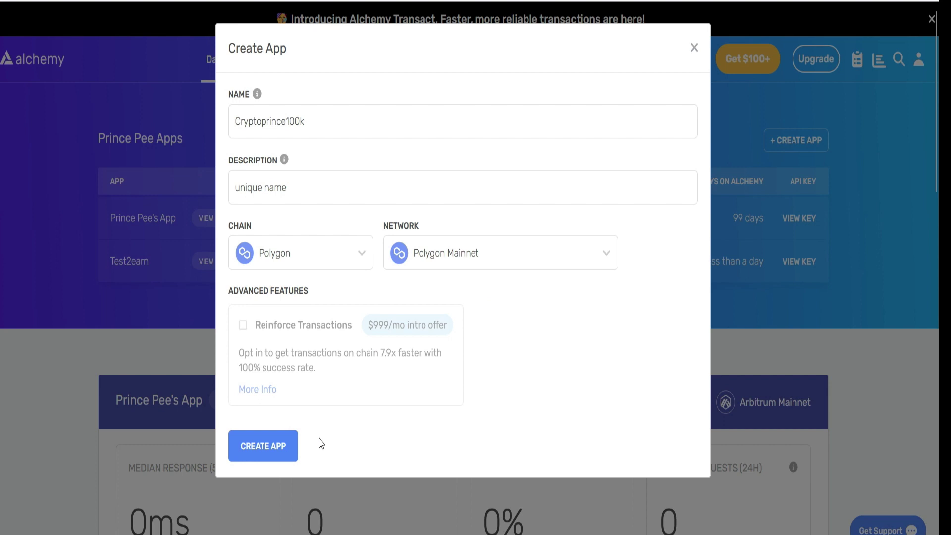
click(266, 442)
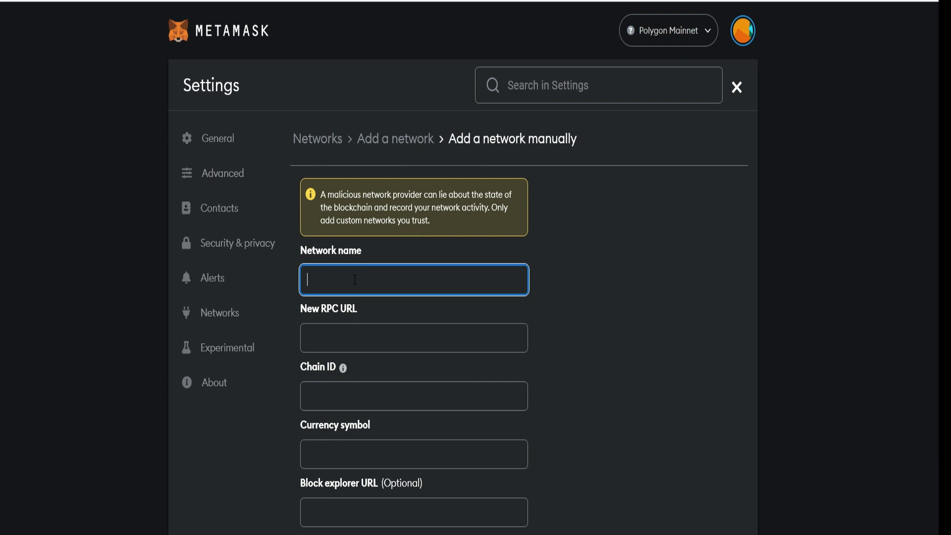
Step through the blank RPC URL, Chain ID, symbol and explorer fields, then show MetaMask's networks
click(366, 345)
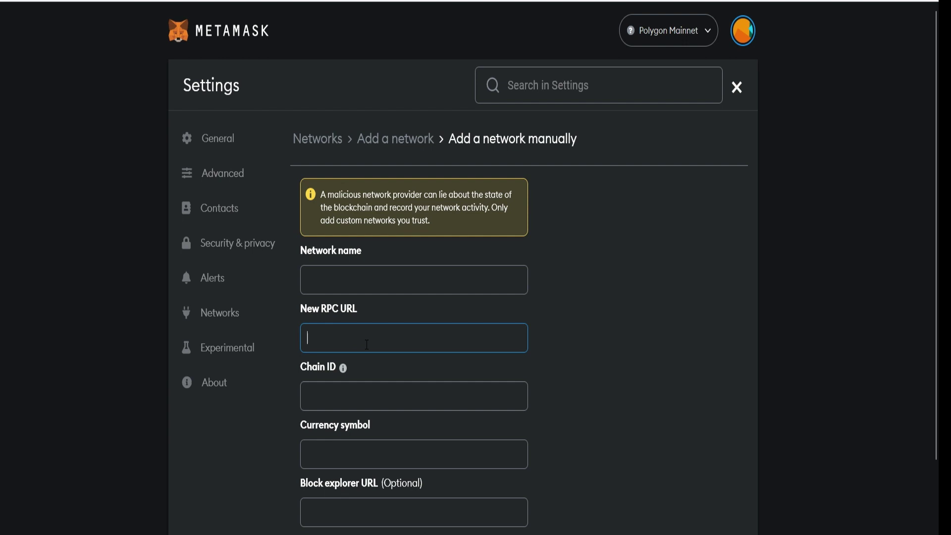
scroll(367, 345, down, 2)
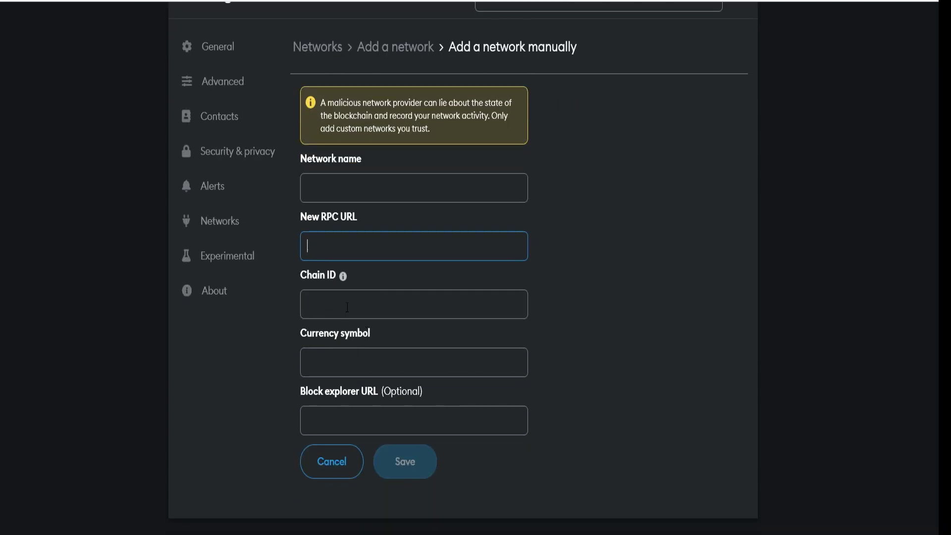
click(347, 306)
click(337, 363)
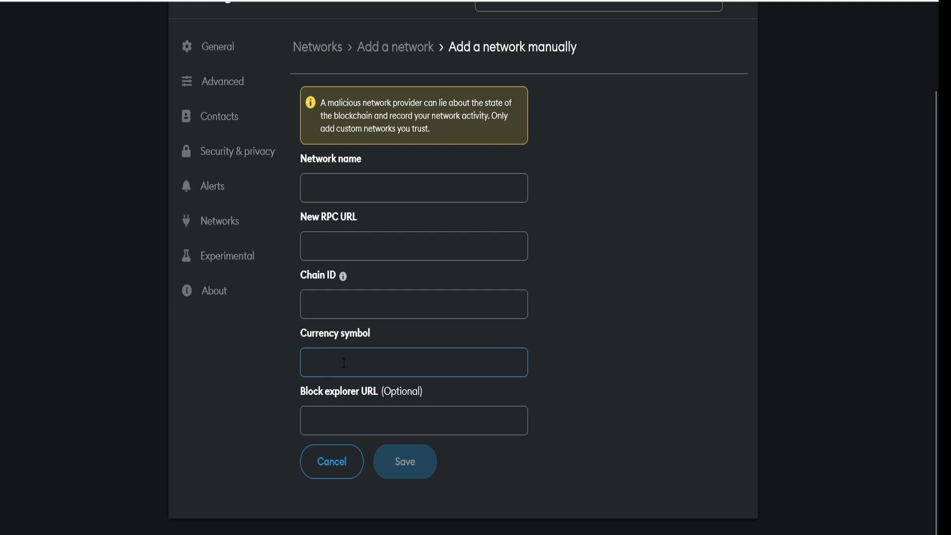
click(344, 426)
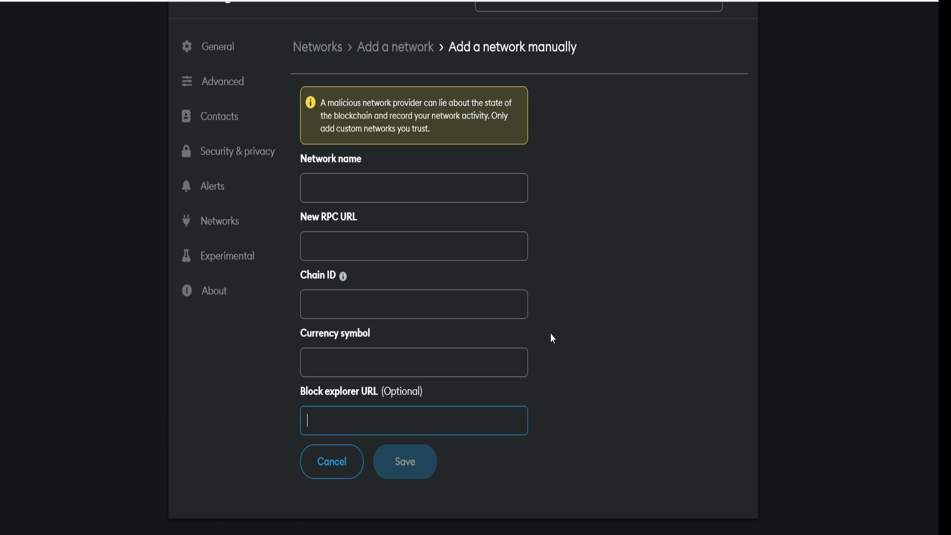
scroll(556, 315, up, 2)
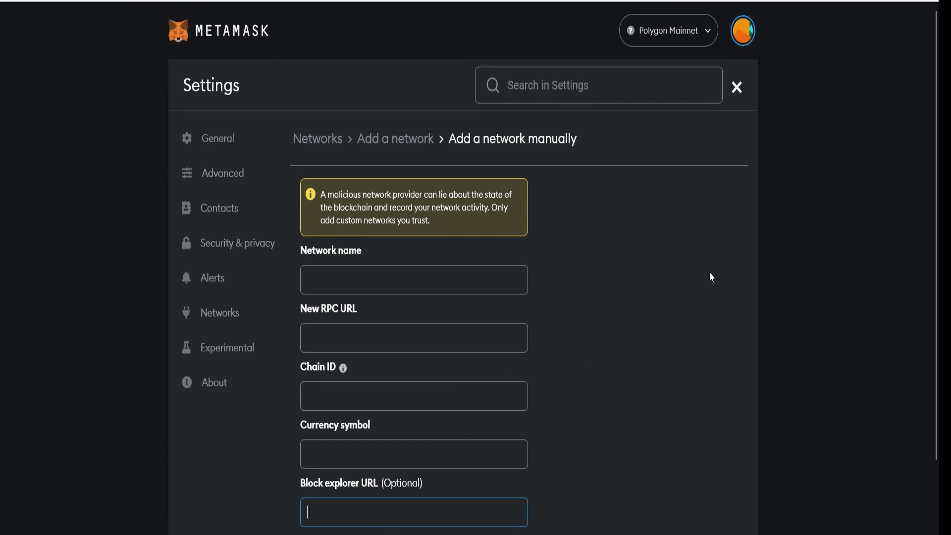
click(866, 4)
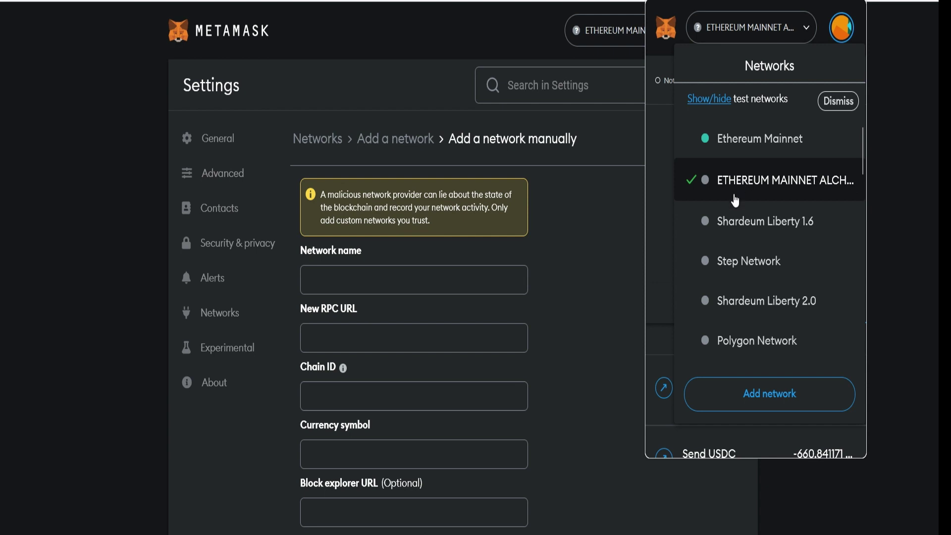
Dismiss the MetaMask network list popup
click(570, 188)
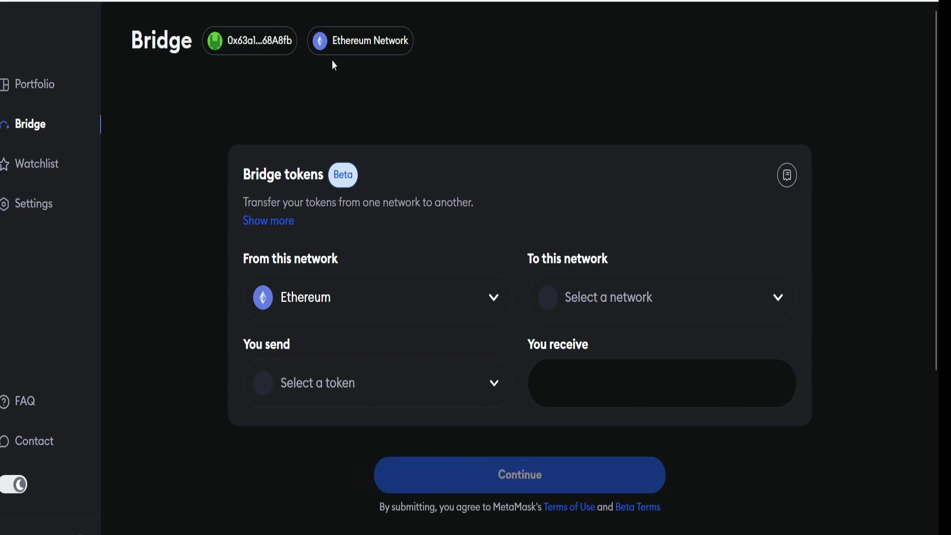
Review the source network list and keep Ethereum as the source
click(445, 308)
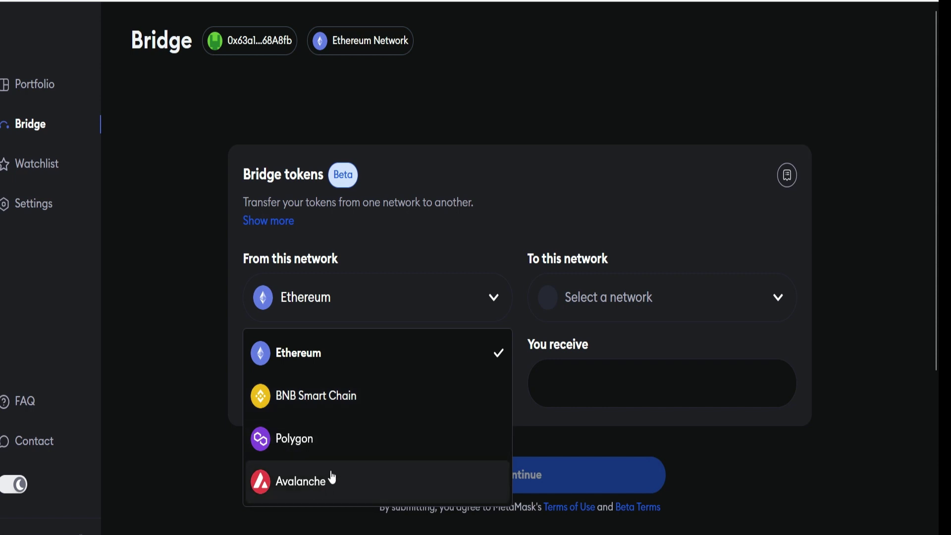
scroll(332, 460, down, 2)
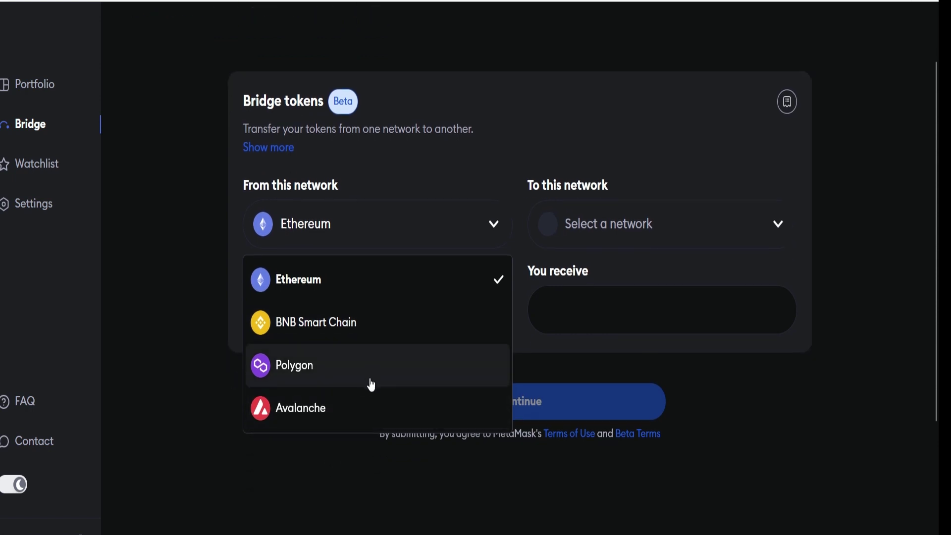
click(287, 485)
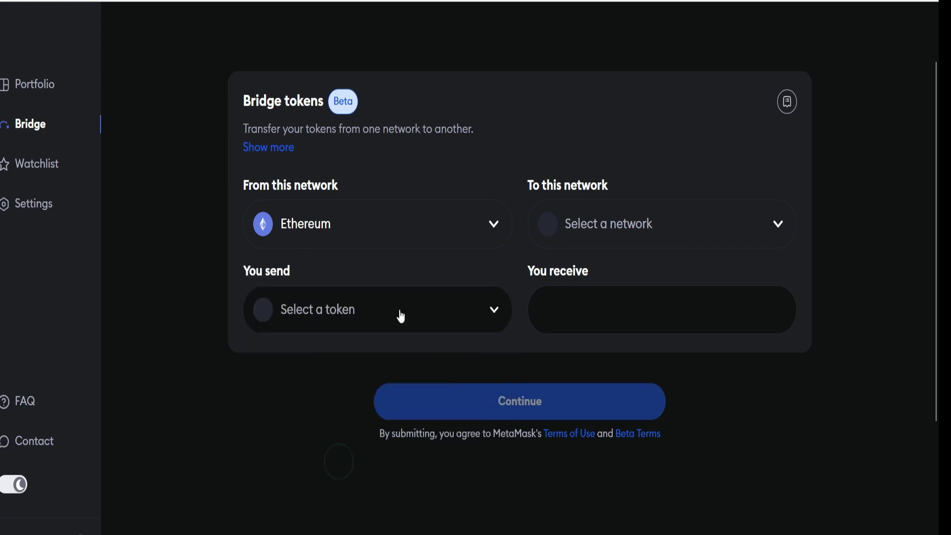
Browse the tokens to send, close the list without choosing one, and return to the top
click(399, 315)
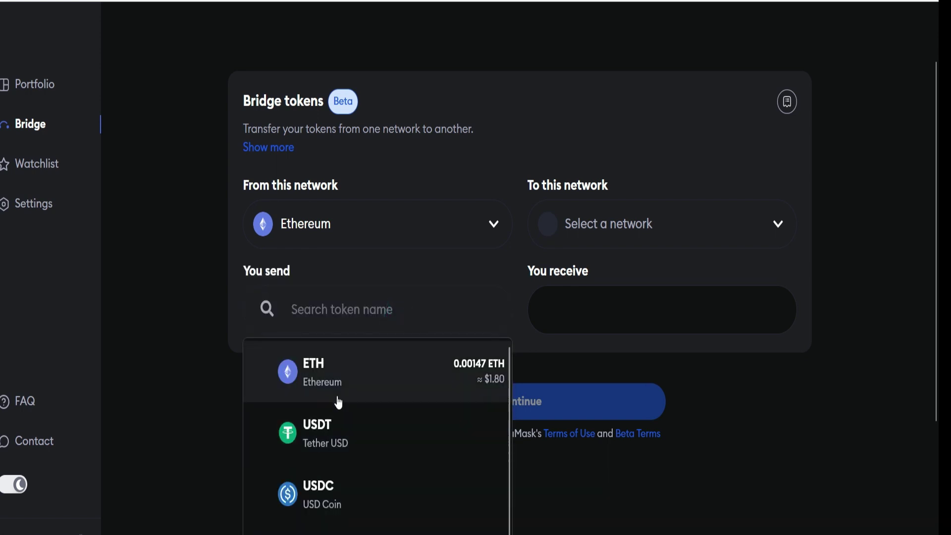
scroll(329, 436, down, 2)
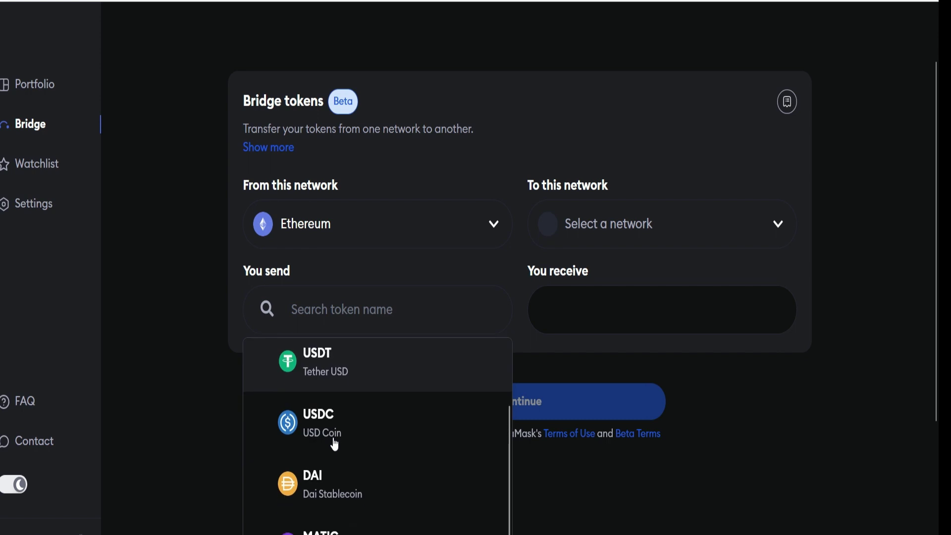
scroll(339, 446, down, 2)
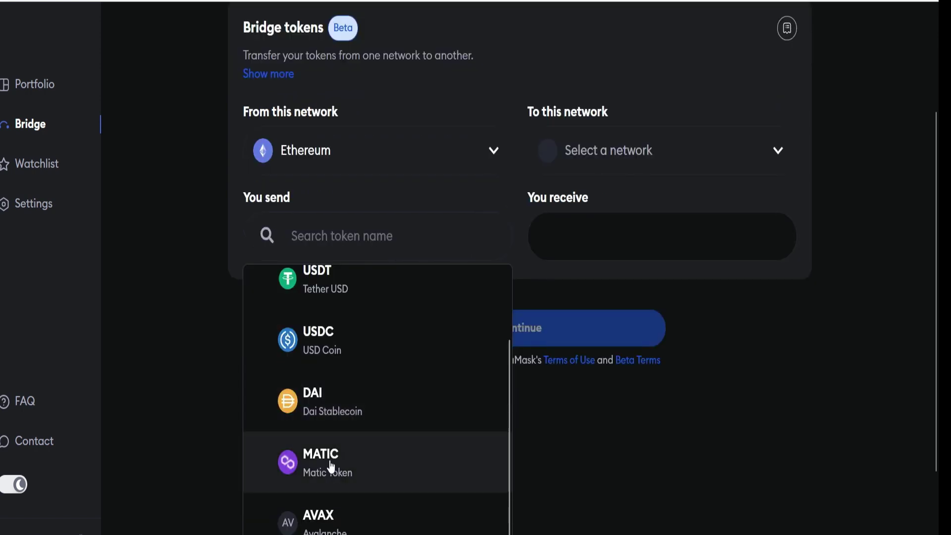
scroll(347, 460, down, 2)
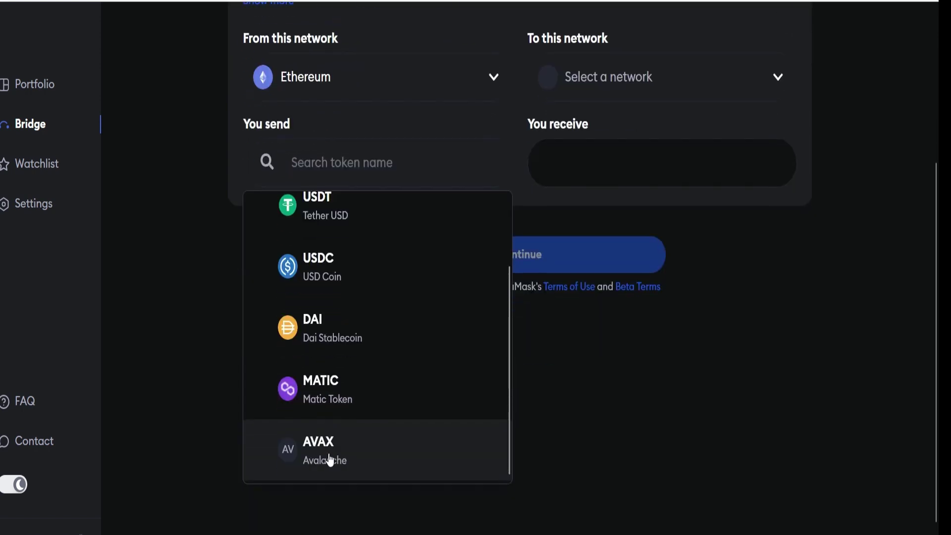
click(542, 381)
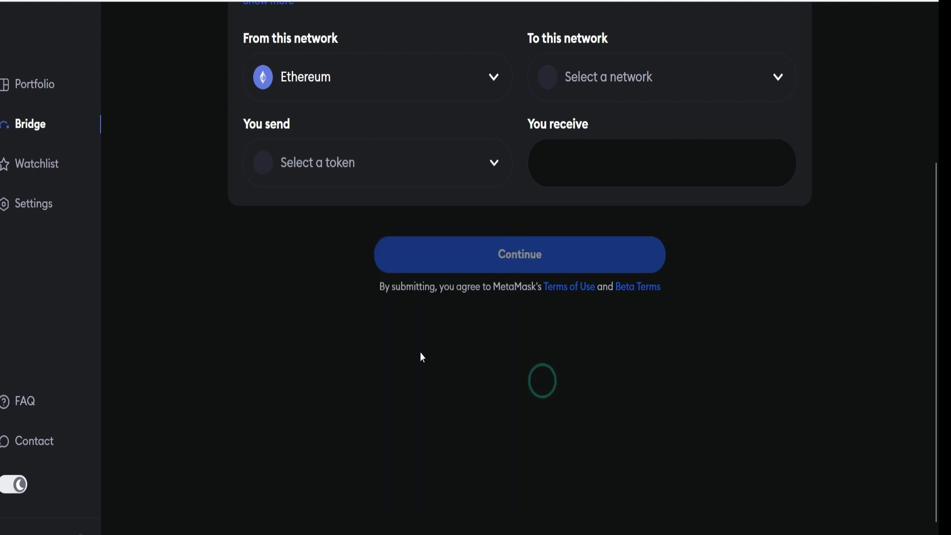
scroll(421, 349, up, 3)
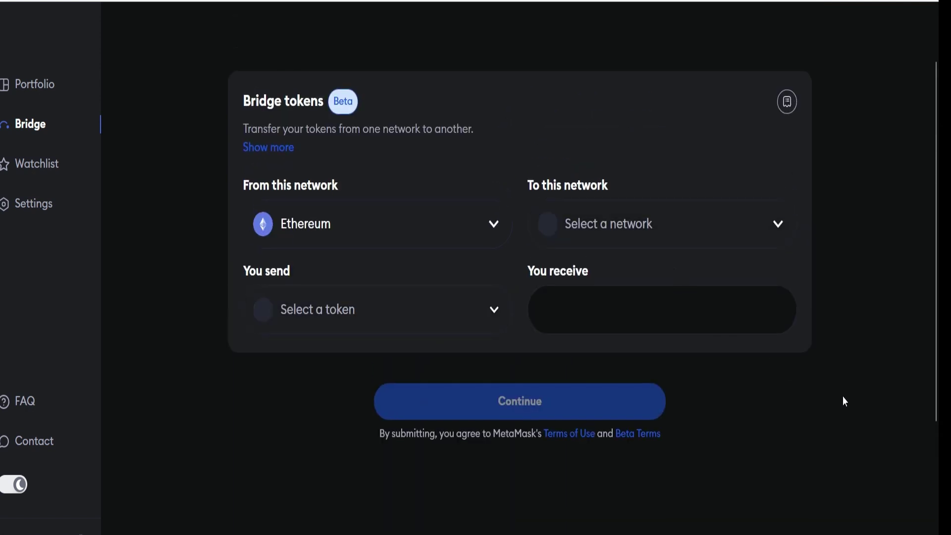
scroll(833, 403, up, 2)
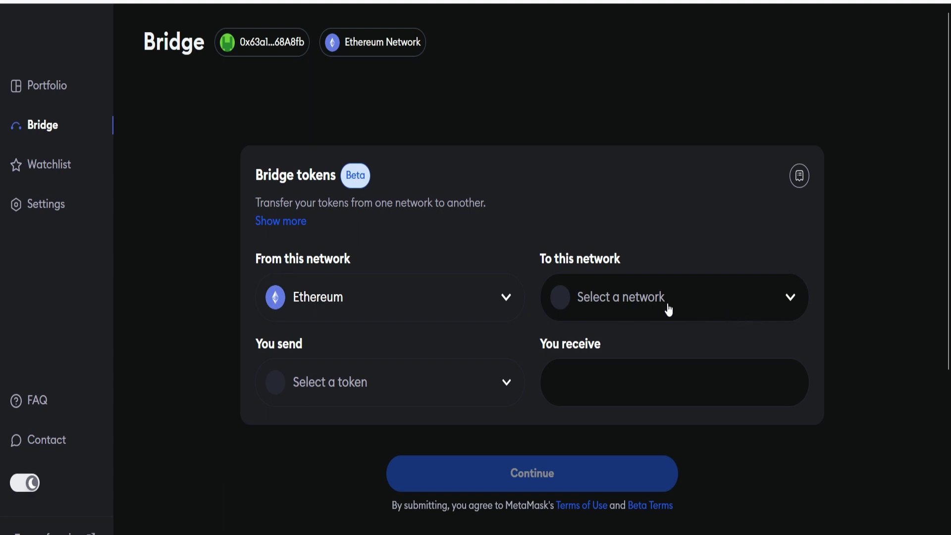
Make Polygon the destination network and USDC the token to send
click(757, 297)
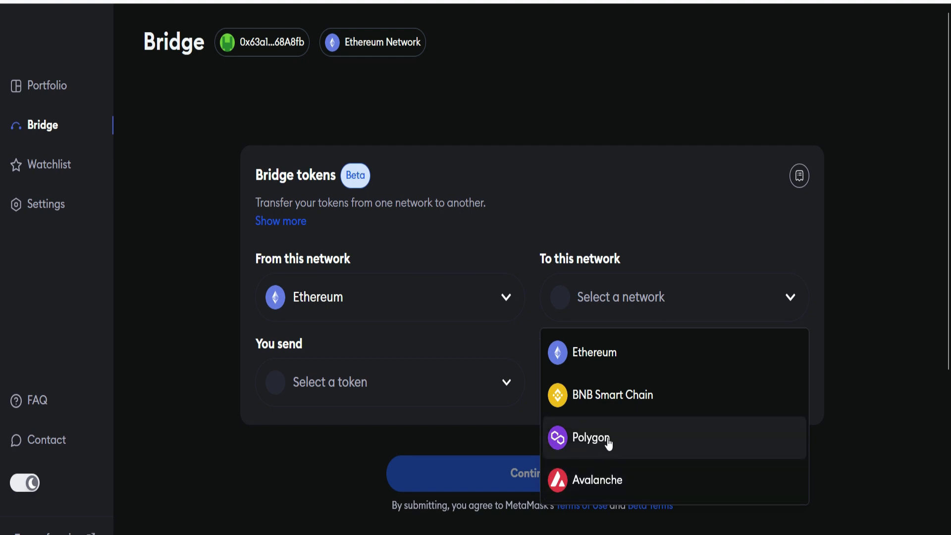
click(609, 441)
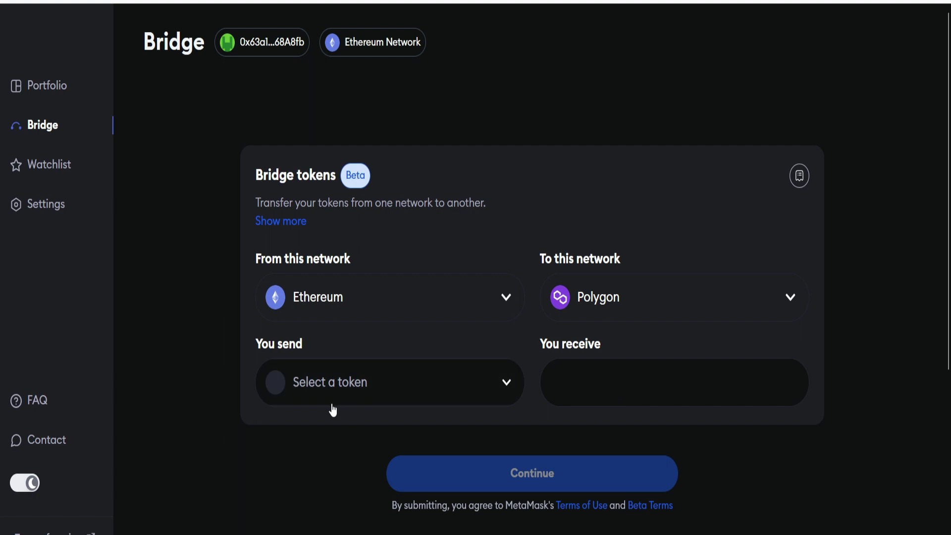
click(366, 389)
click(416, 441)
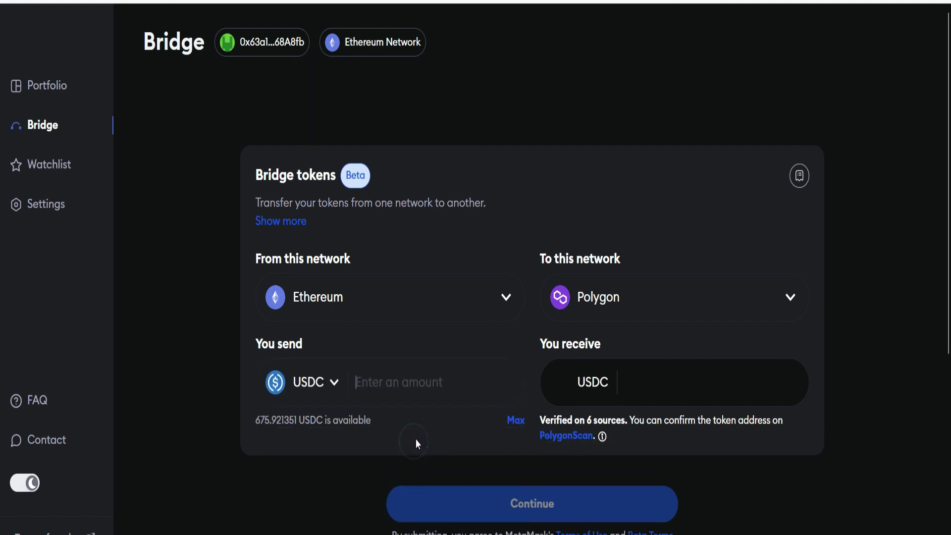
Send the full 675.921351 USDC balance with Max and view the 675.91655 Cbridge quote
drag(247, 423, 299, 422)
click(357, 439)
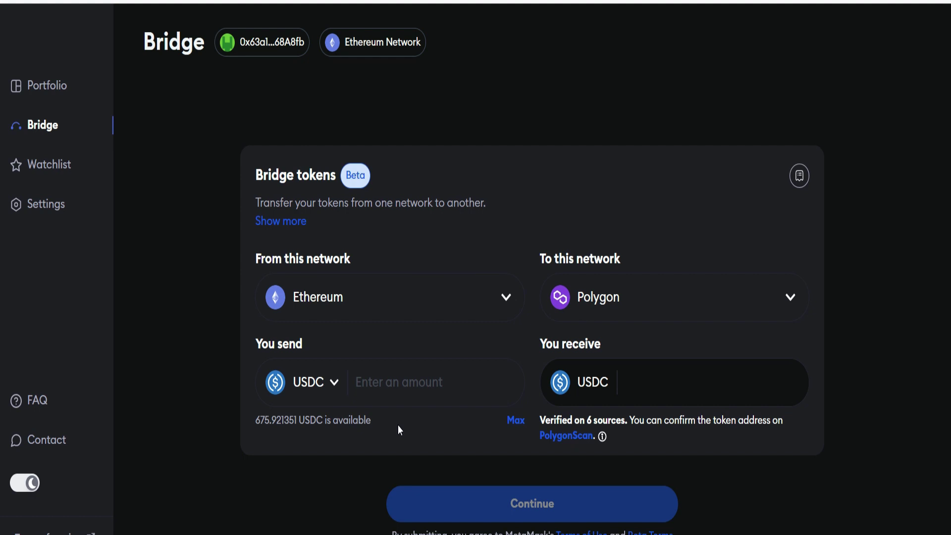
click(517, 422)
scroll(471, 417, down, 3)
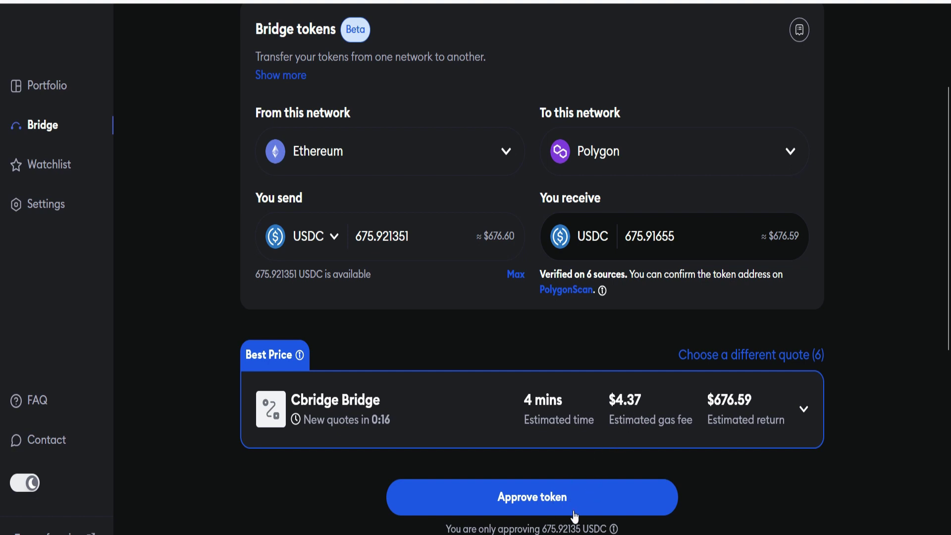
Approve USDC spending and submit the bridge, confirming each in the MetaMask wallet
click(546, 499)
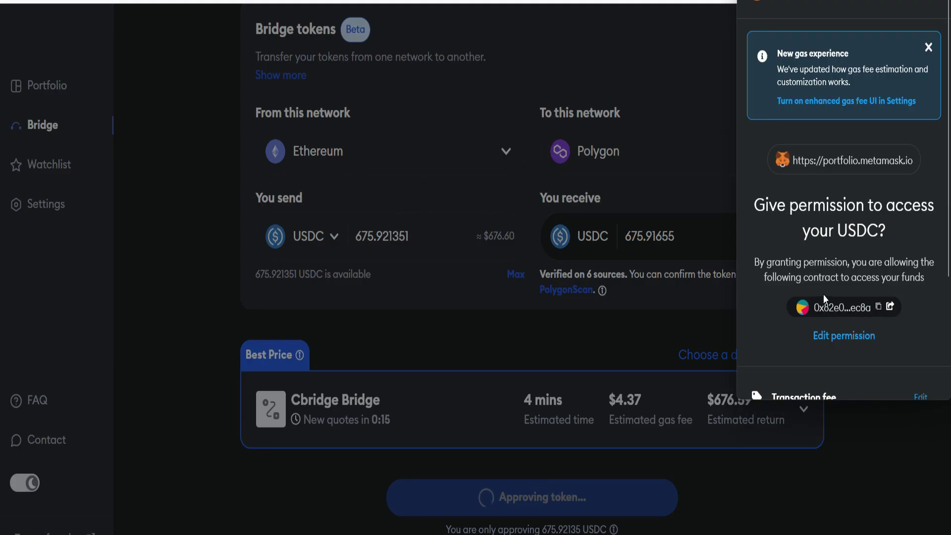
scroll(920, 320, down, 3)
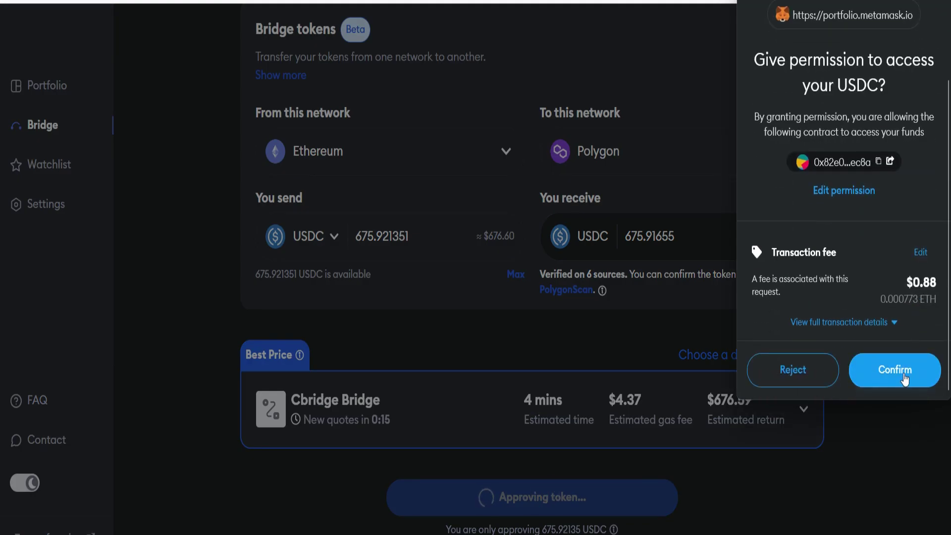
click(901, 380)
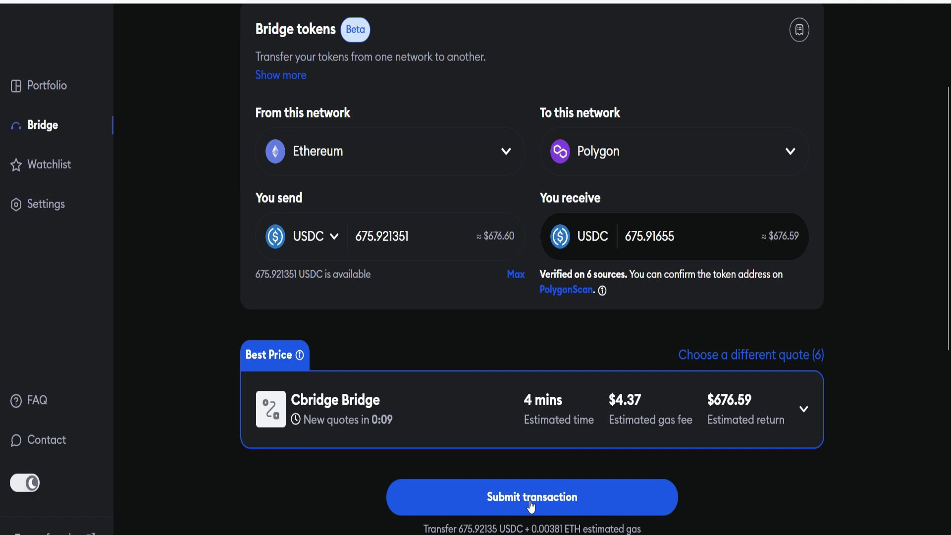
click(547, 501)
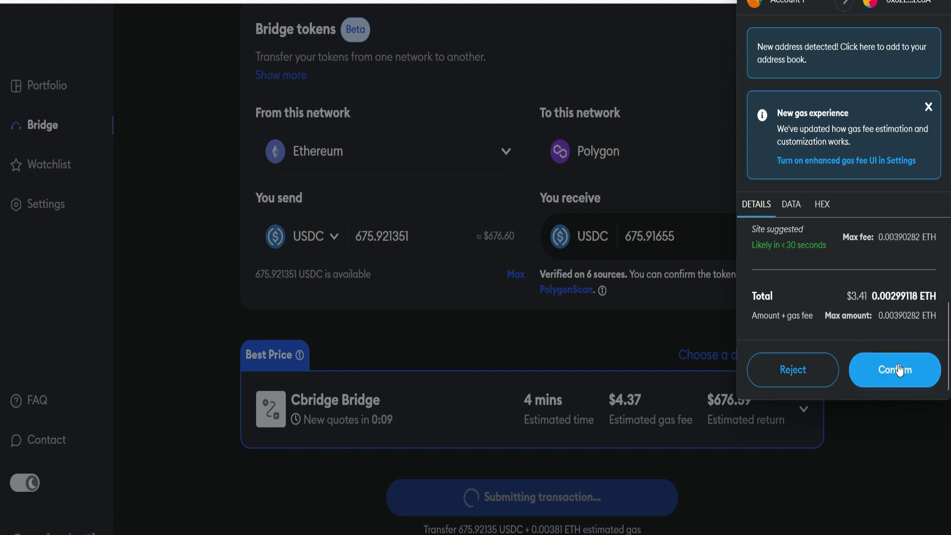
click(890, 365)
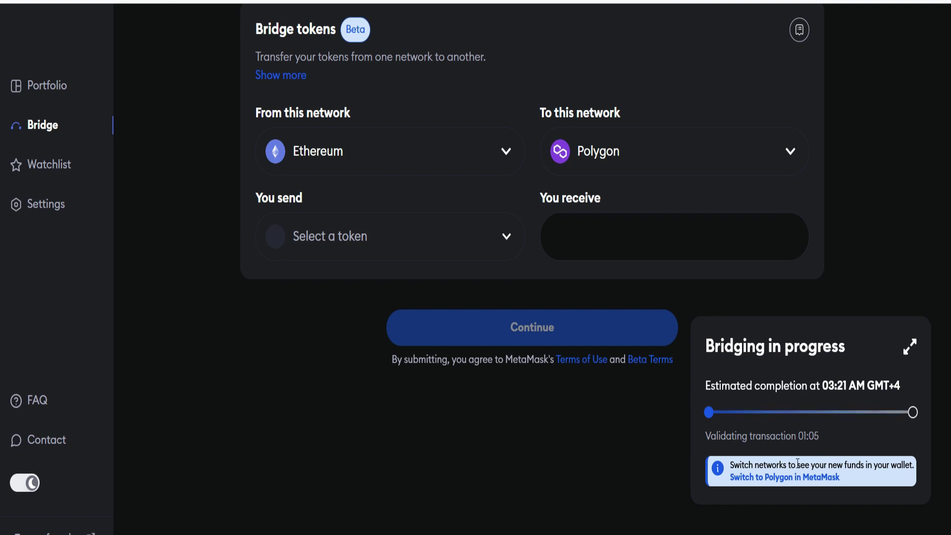
Switch the wallet to Polygon and cancel adding USDC to MetaMask
click(774, 478)
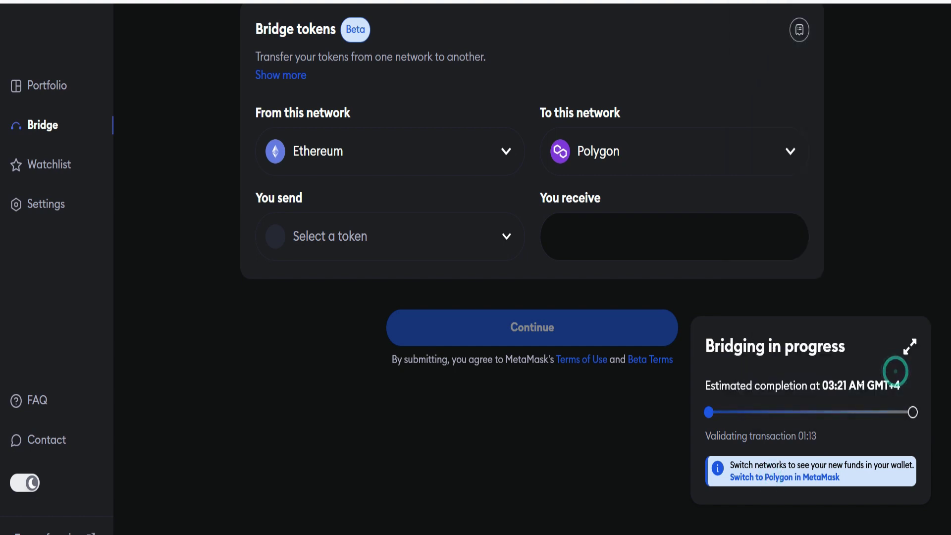
scroll(639, 351, up, 3)
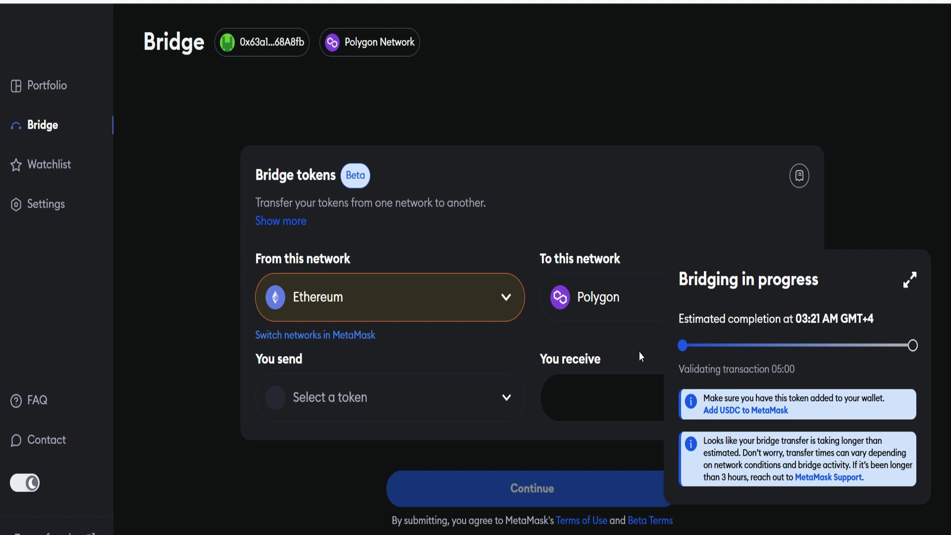
click(729, 413)
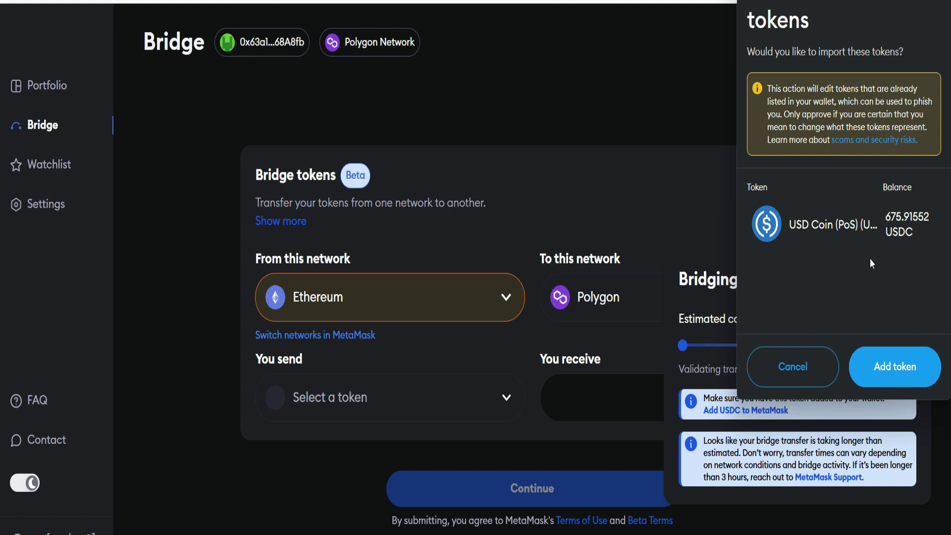
click(796, 369)
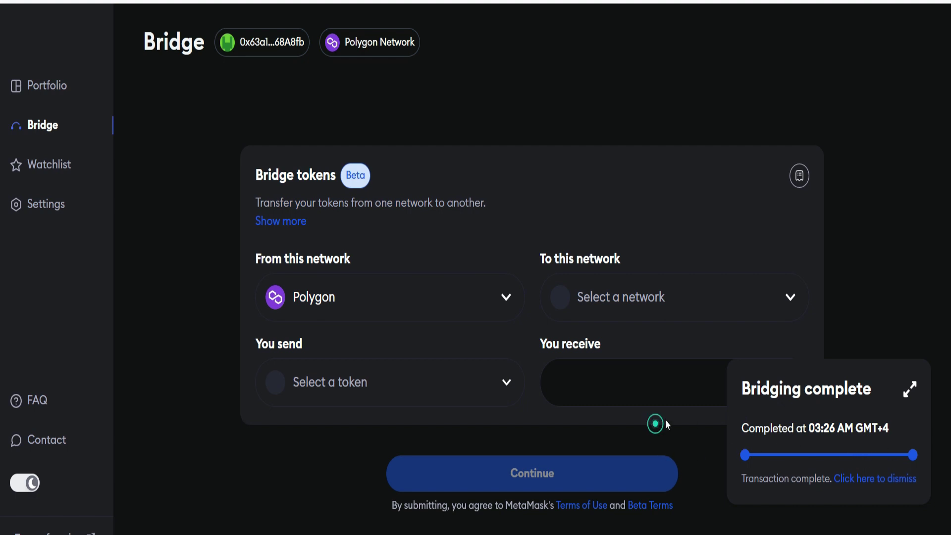
Inspect the completed bridge's details showing 675.91655 received on Polygon, then dismiss the notice
click(909, 390)
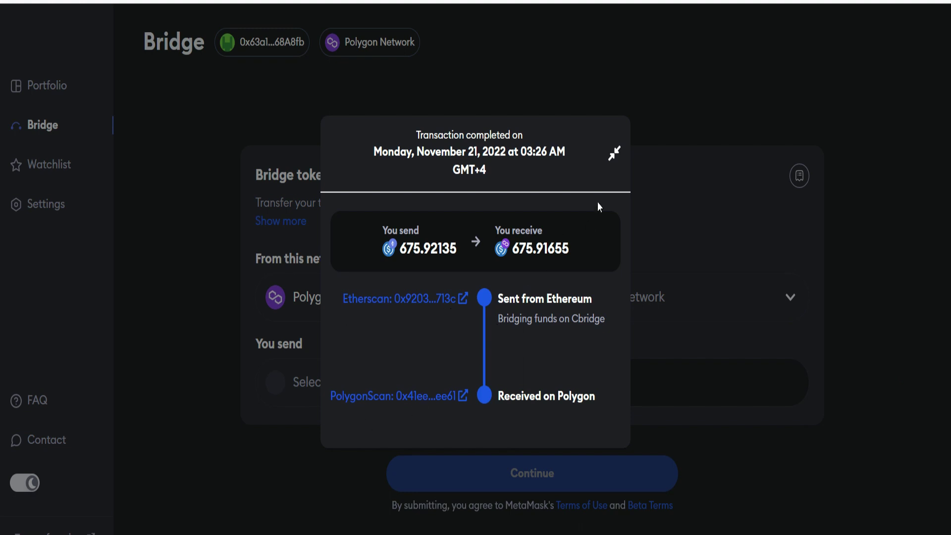
click(614, 155)
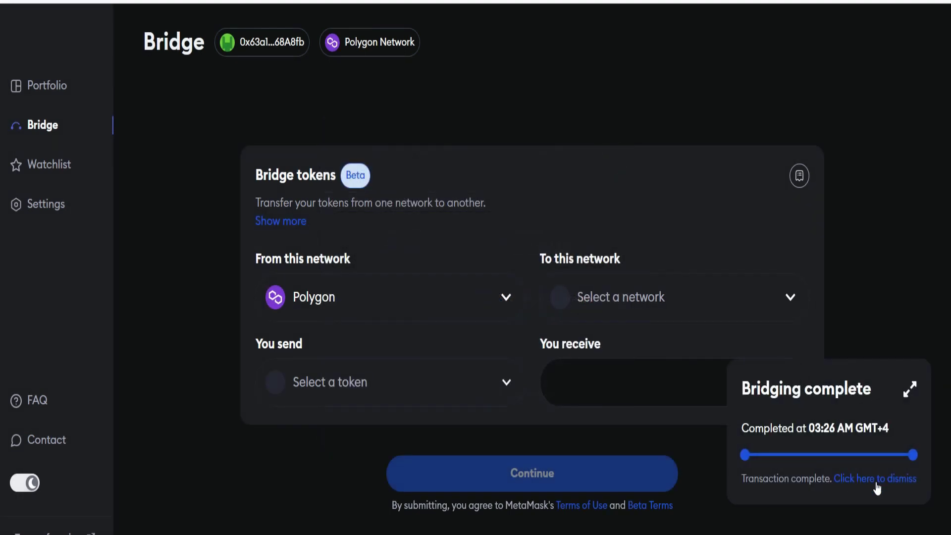
click(877, 486)
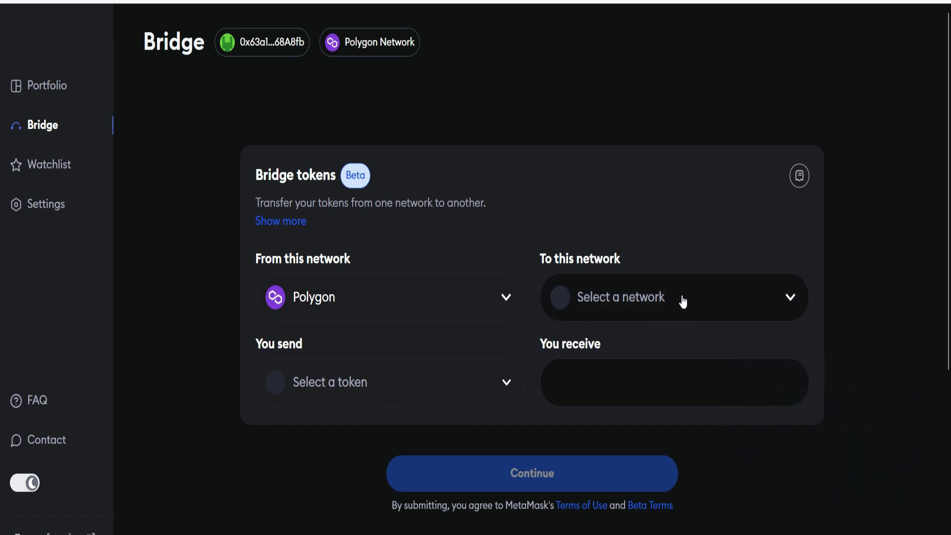
Bridge all 675.915525 USDC to BNB Smart Chain and view the 675.54205 USDC Cbridge quote
click(738, 313)
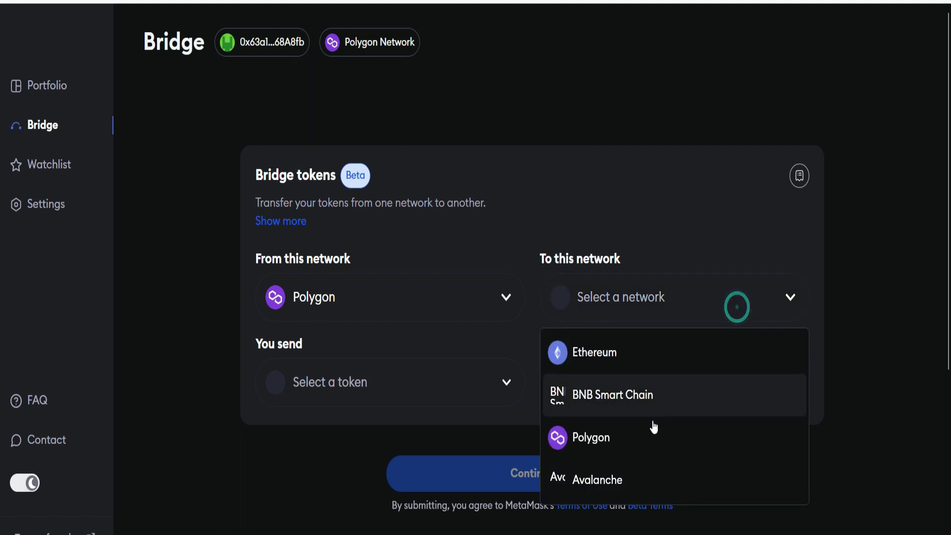
click(623, 402)
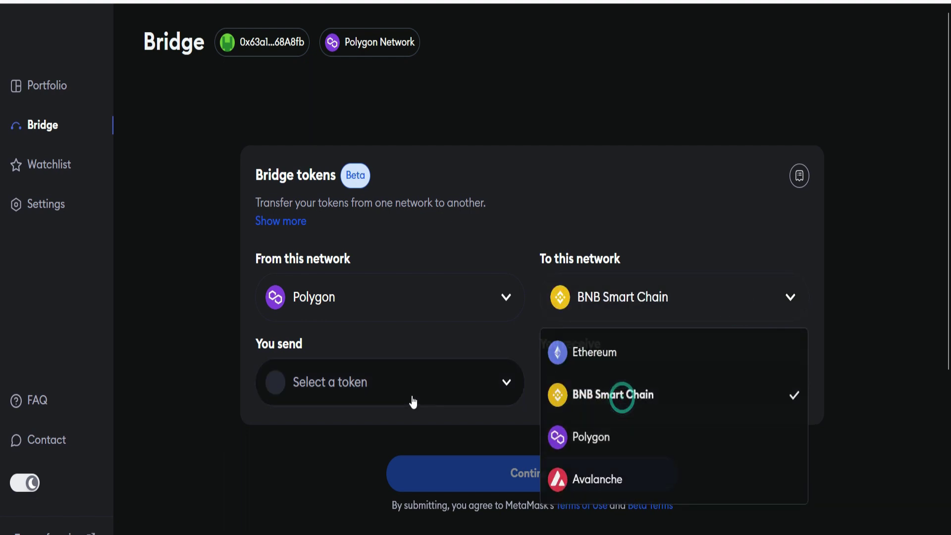
click(384, 385)
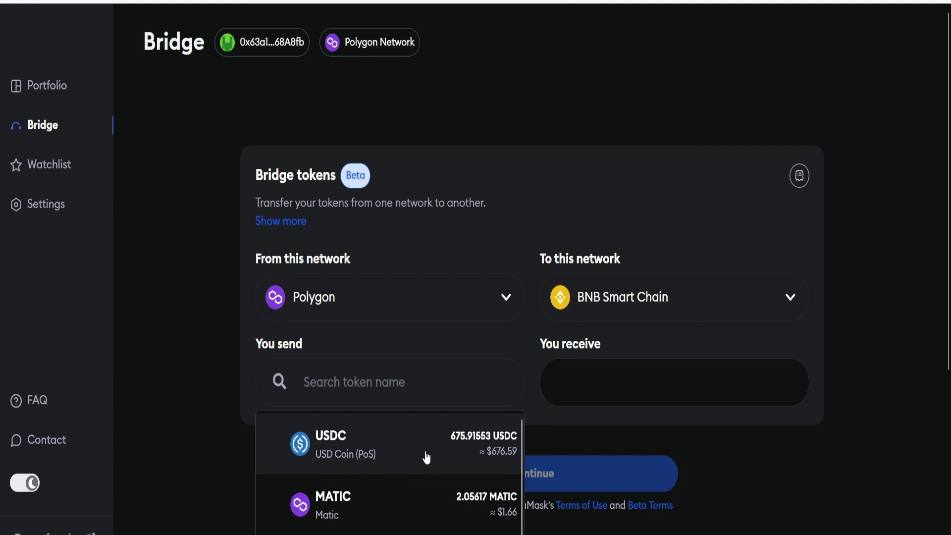
click(472, 455)
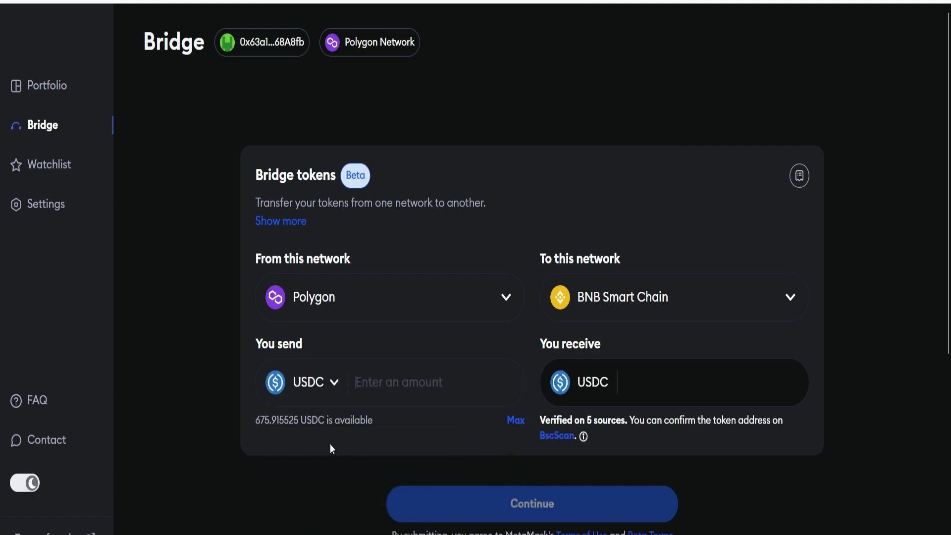
click(515, 421)
scroll(637, 445, down, 5)
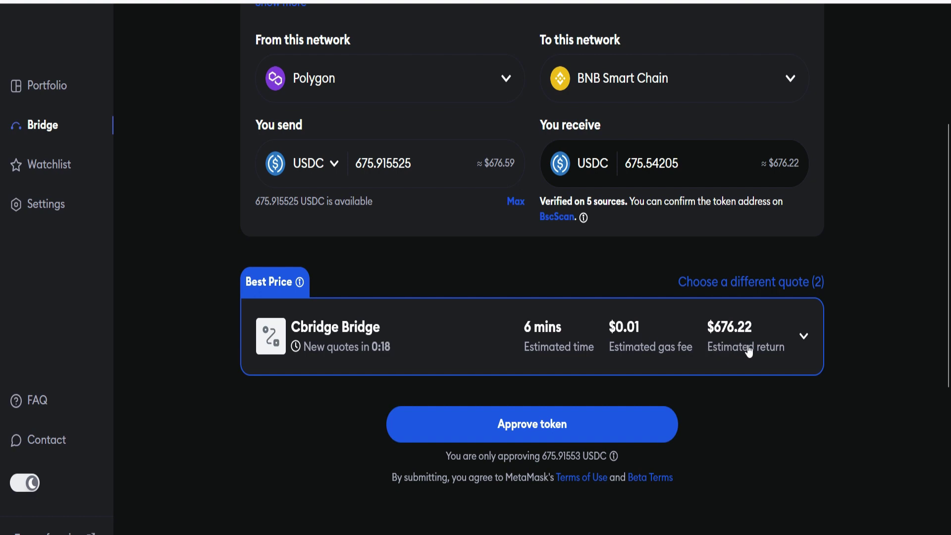
Approve USDC spending for the Polygon-to-BNB Smart Chain bridge and confirm it in MetaMask
click(549, 427)
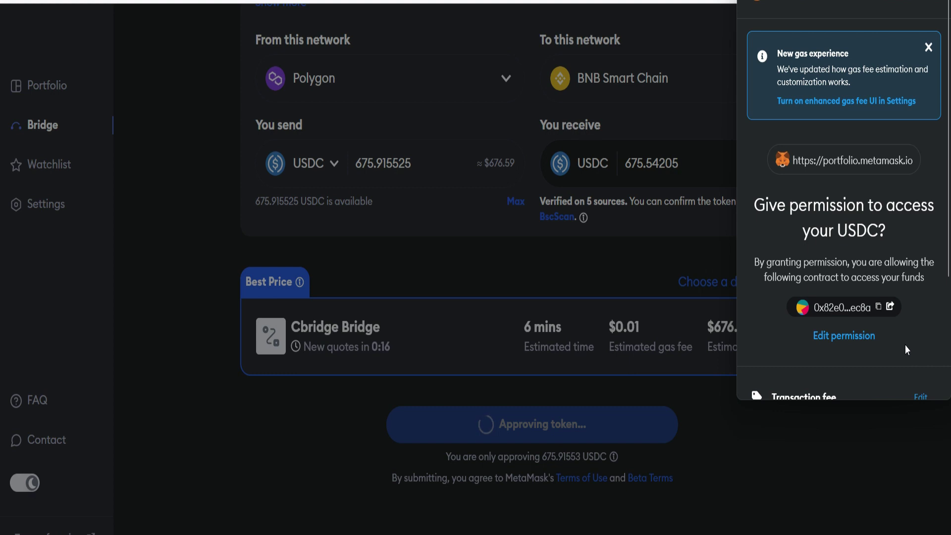
scroll(905, 345, down, 5)
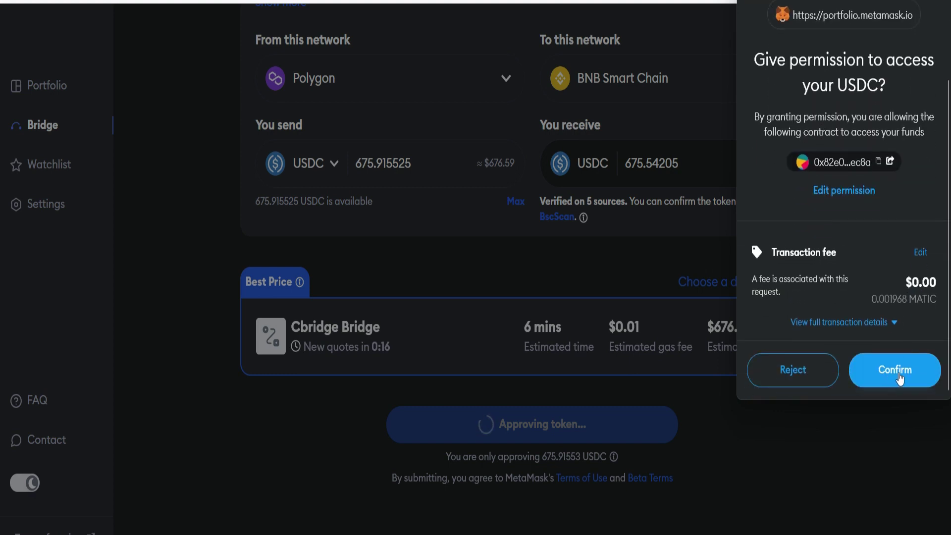
click(900, 377)
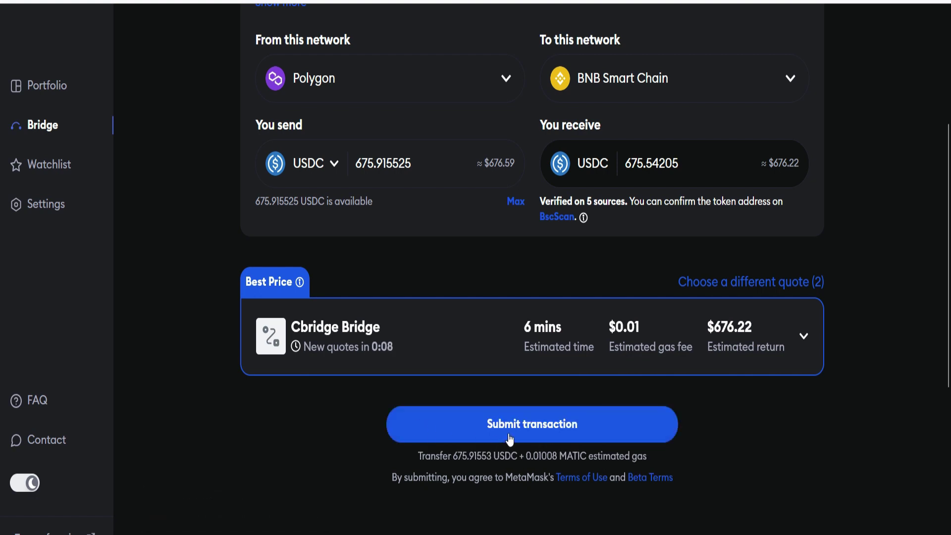
Submit the Polygon-to-BNB Smart Chain bridge transaction and confirm it in MetaMask
click(593, 424)
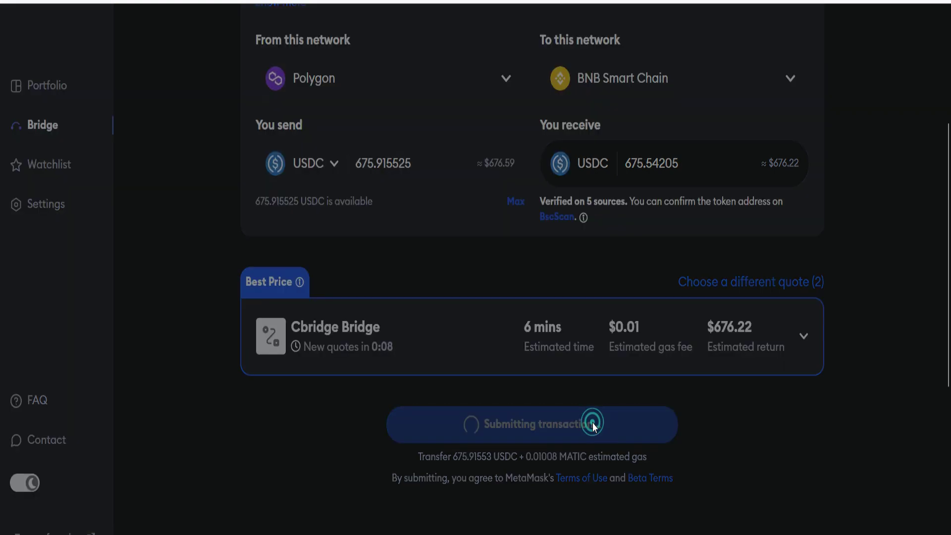
scroll(863, 355, down, 3)
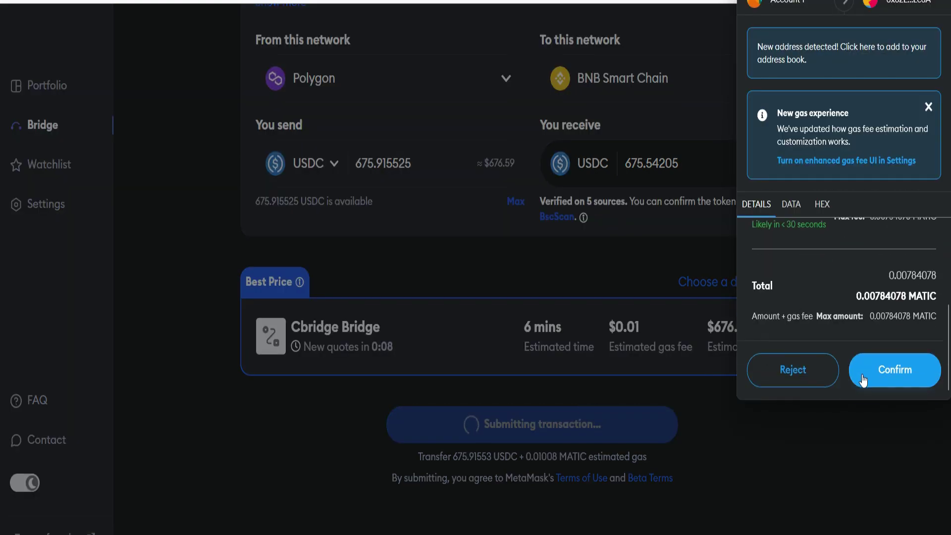
click(893, 377)
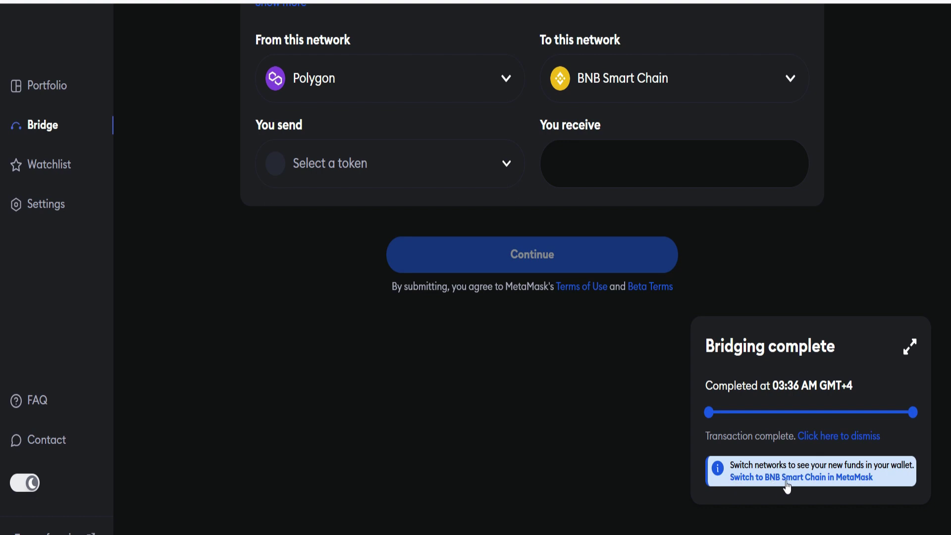
Switch the MetaMask wallet network to BNB Smart Chain from the Bridging complete card
click(823, 484)
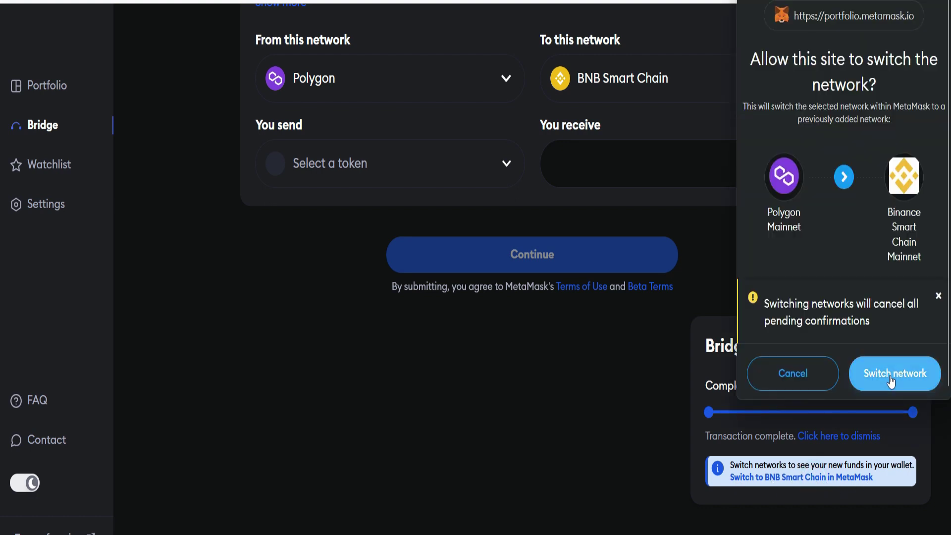
click(891, 378)
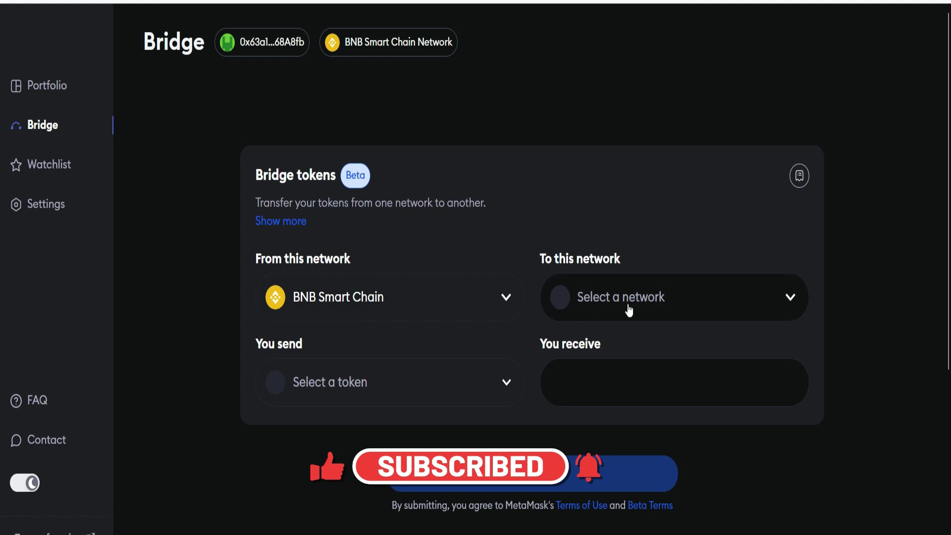
Bridge the full 675.542172 USDC to Avalanche and review the Celer Bridge quote of 675.48308 USDC.E
click(702, 300)
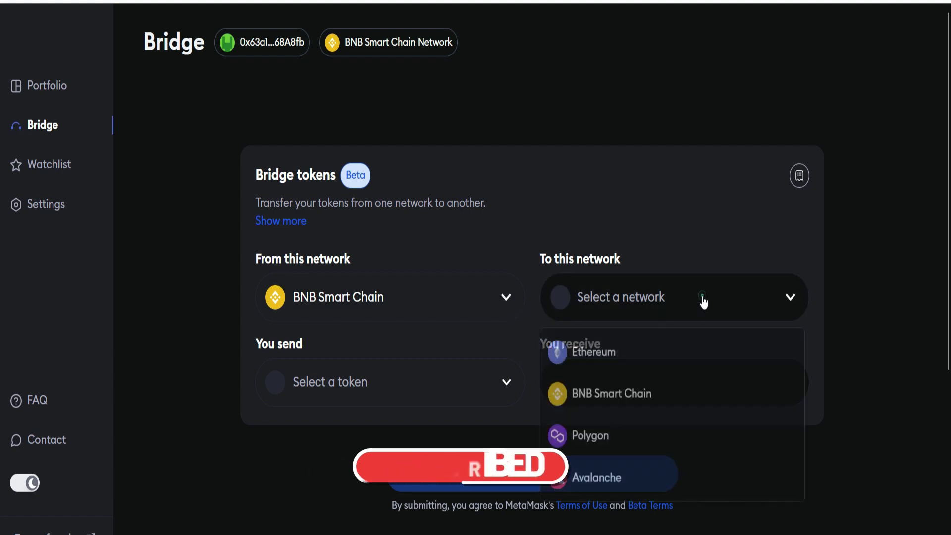
click(593, 477)
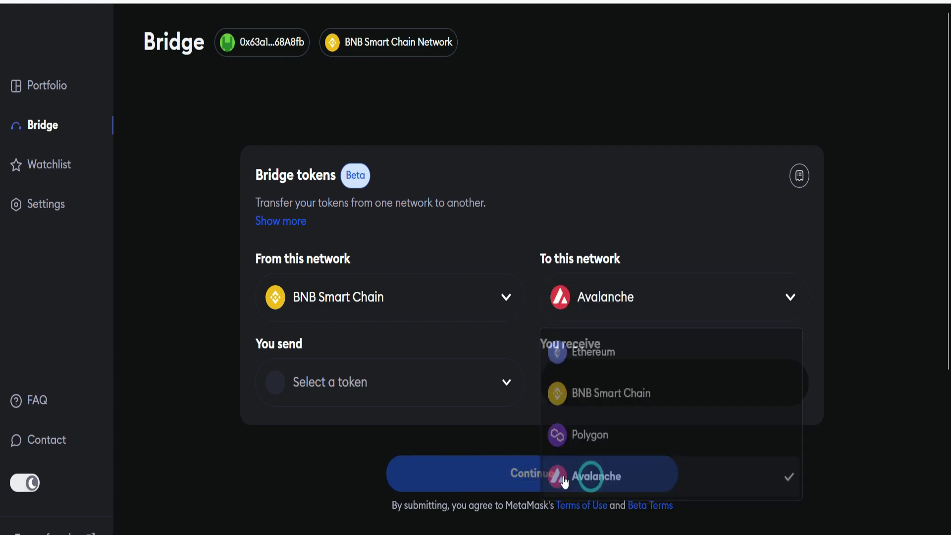
click(369, 390)
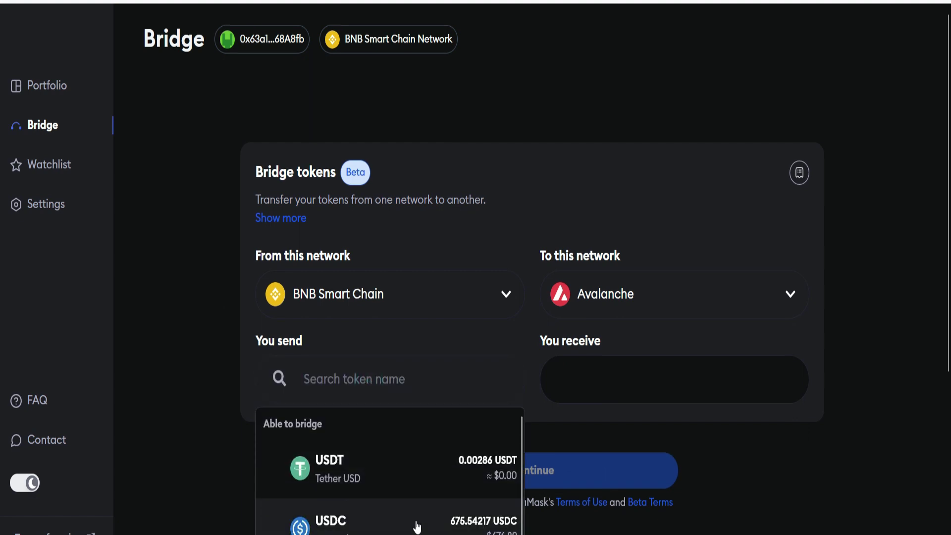
click(381, 529)
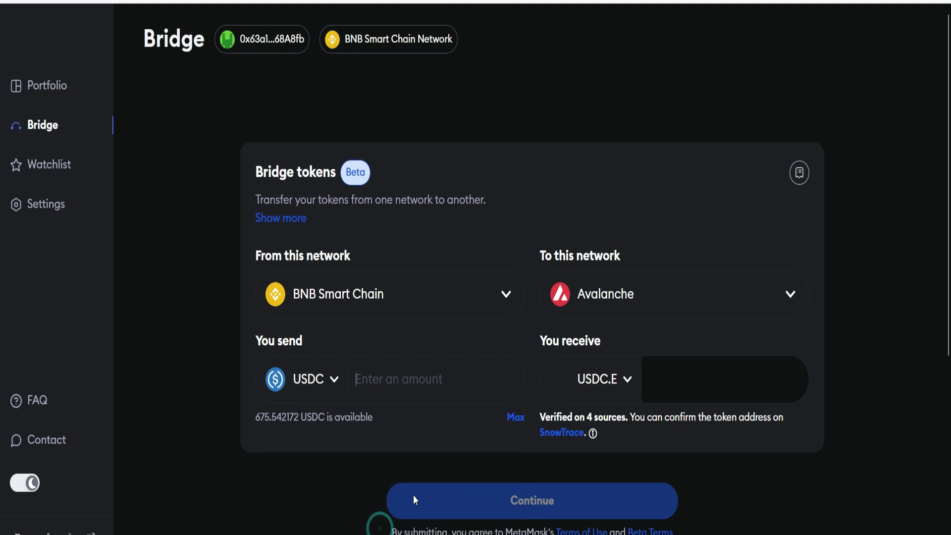
click(517, 422)
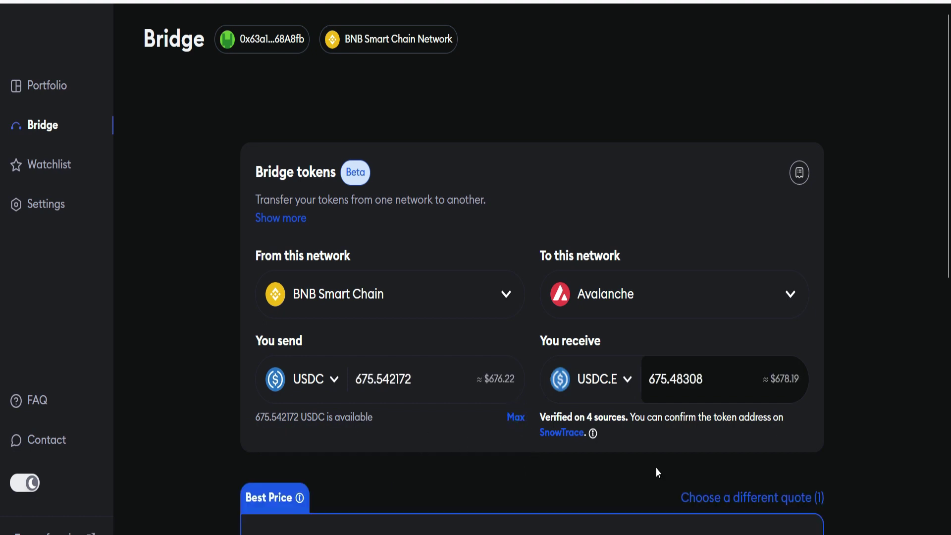
scroll(656, 468, down, 3)
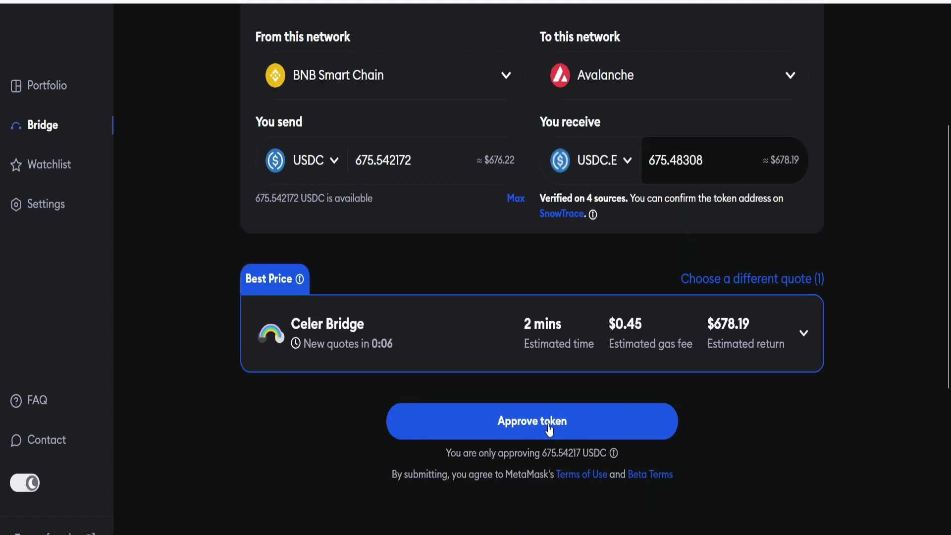
Approve USDC, then submit and confirm the BNB Smart Chain-to-Avalanche bridge in MetaMask
click(554, 427)
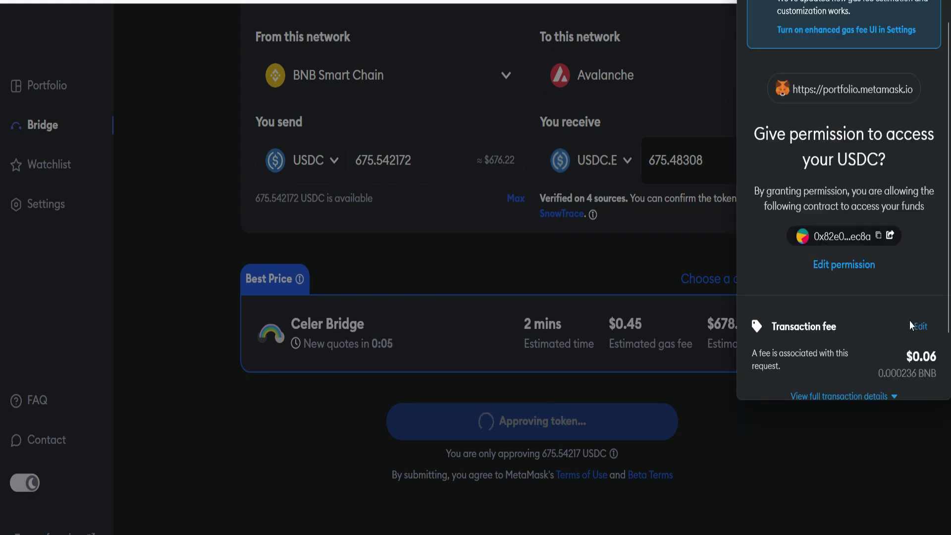
click(895, 373)
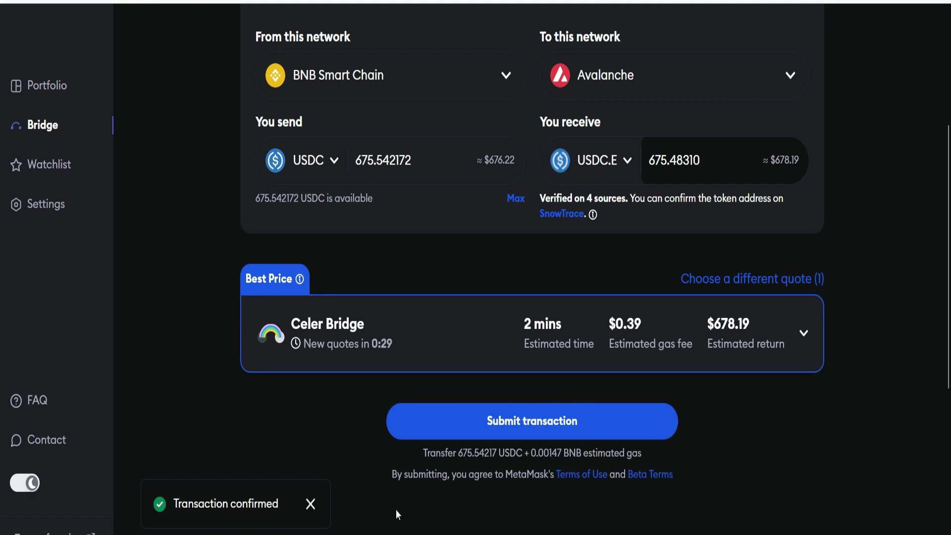
click(595, 425)
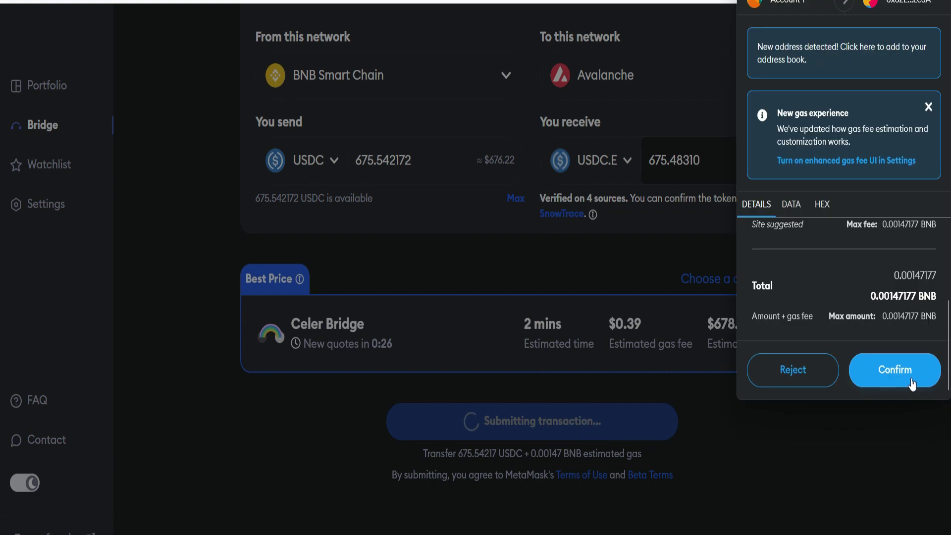
click(908, 382)
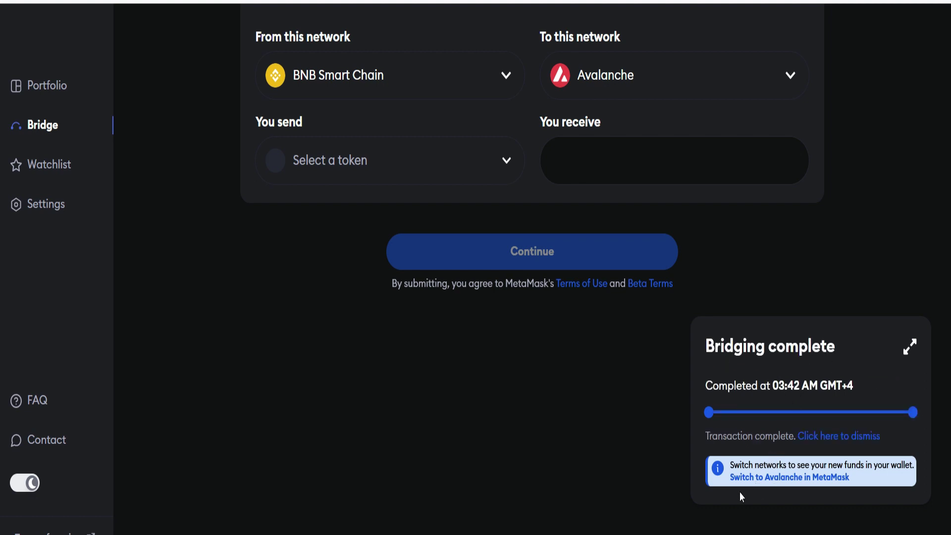
Switch the wallet to Avalanche, then bridge all 675.483006 USDC.E to Polygon via Celer Bridge
click(801, 479)
click(893, 374)
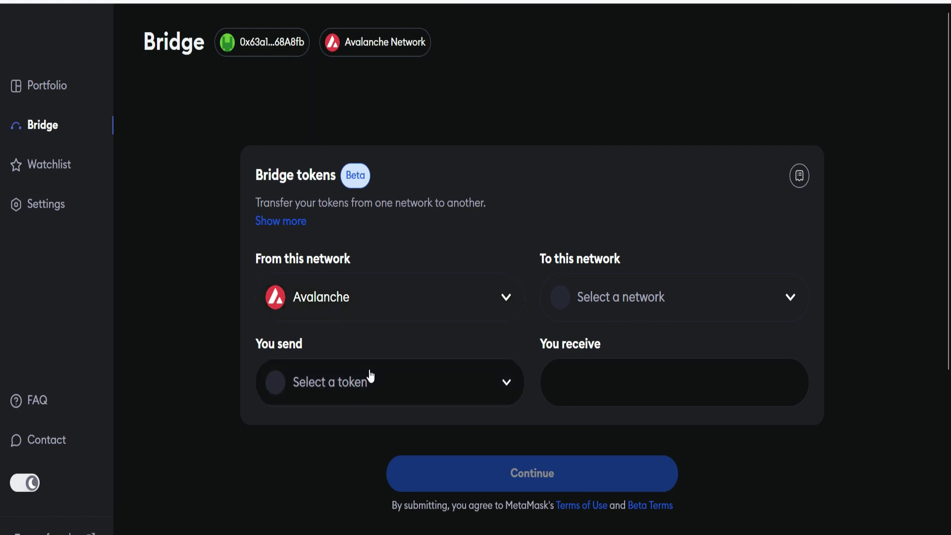
click(712, 310)
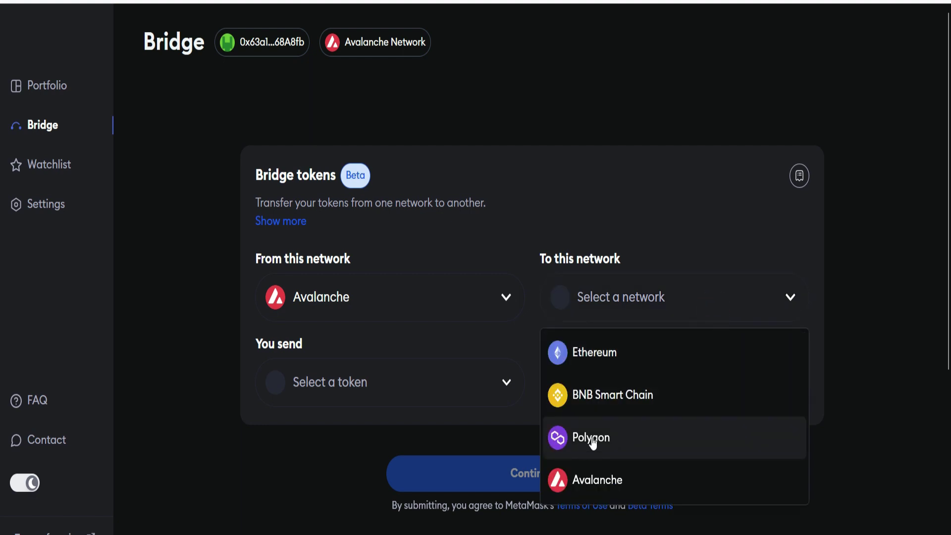
click(593, 440)
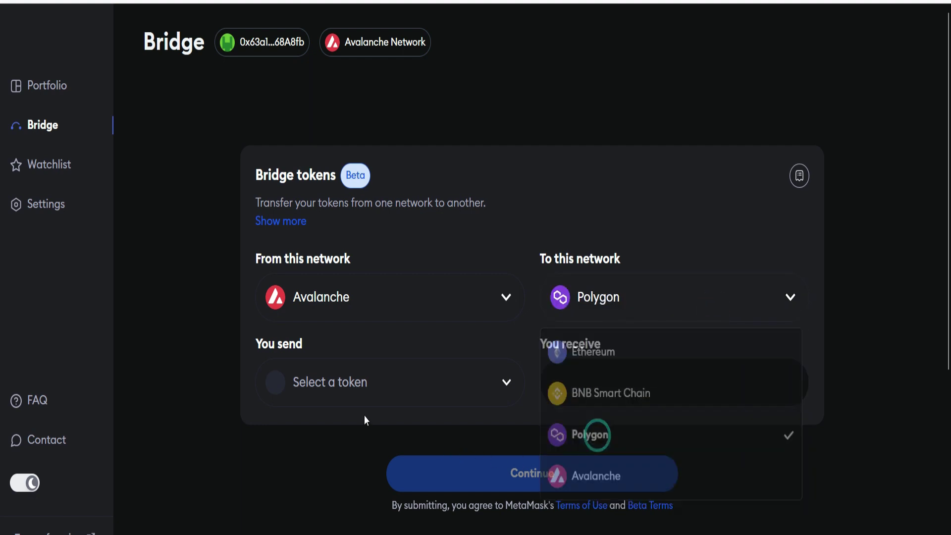
click(330, 391)
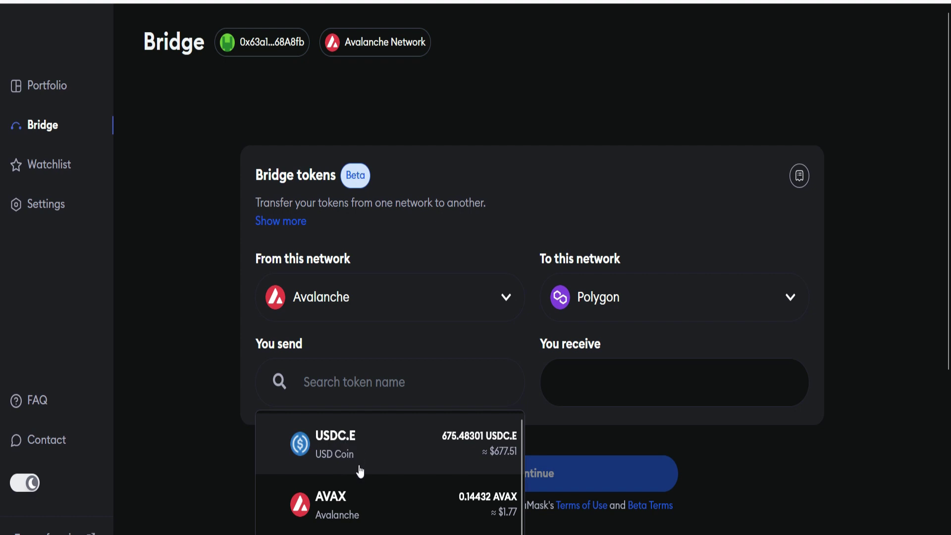
click(383, 443)
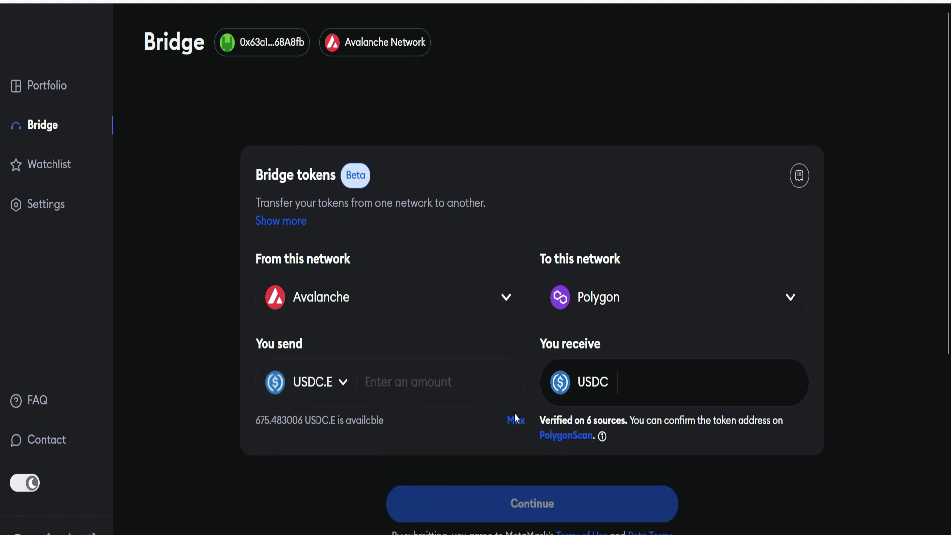
click(513, 422)
scroll(481, 420, down, 5)
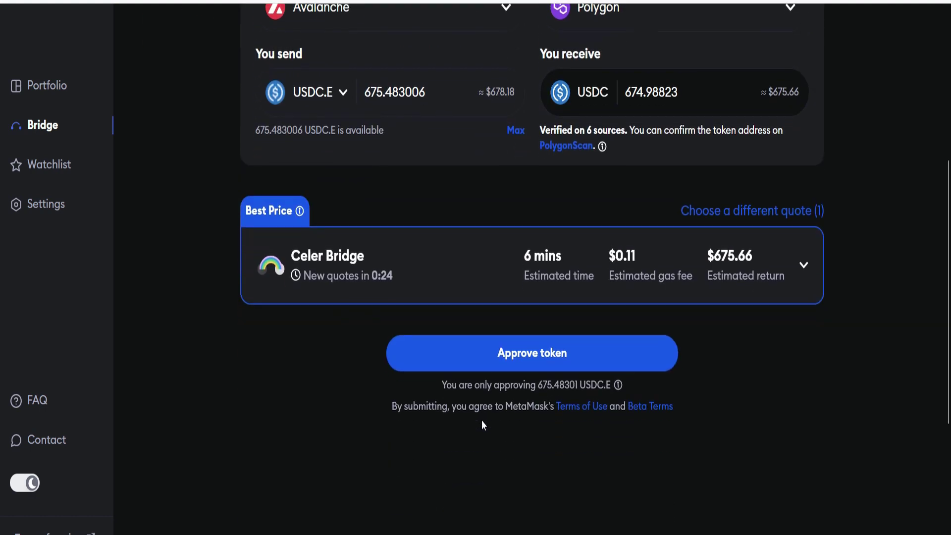
Approve USDC.E, then submit and confirm the Avalanche-to-Polygon bridge in MetaMask
click(533, 352)
scroll(883, 353, down, 3)
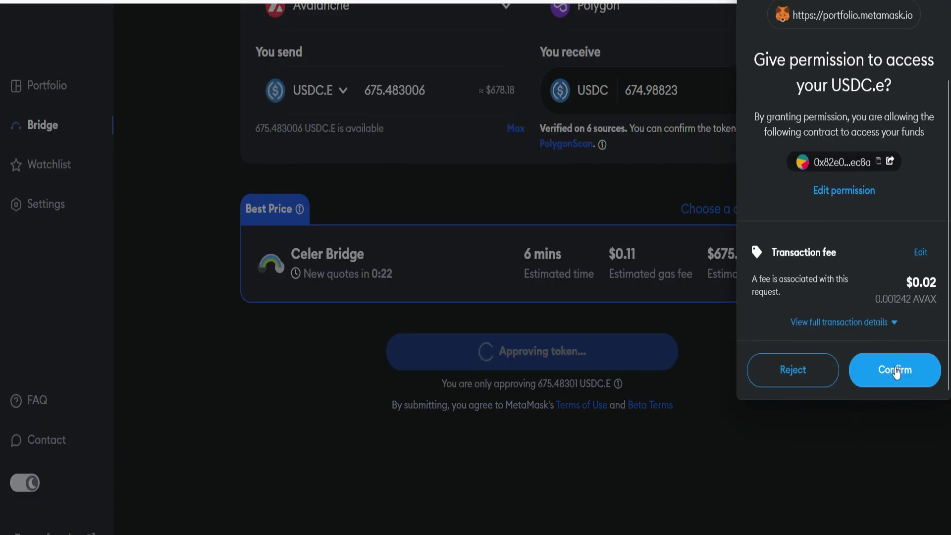
click(895, 369)
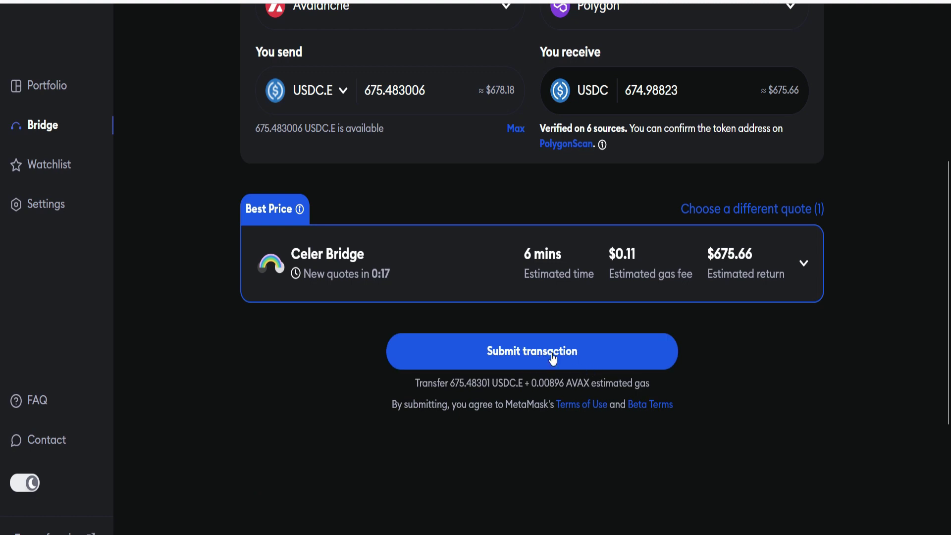
click(542, 357)
click(888, 376)
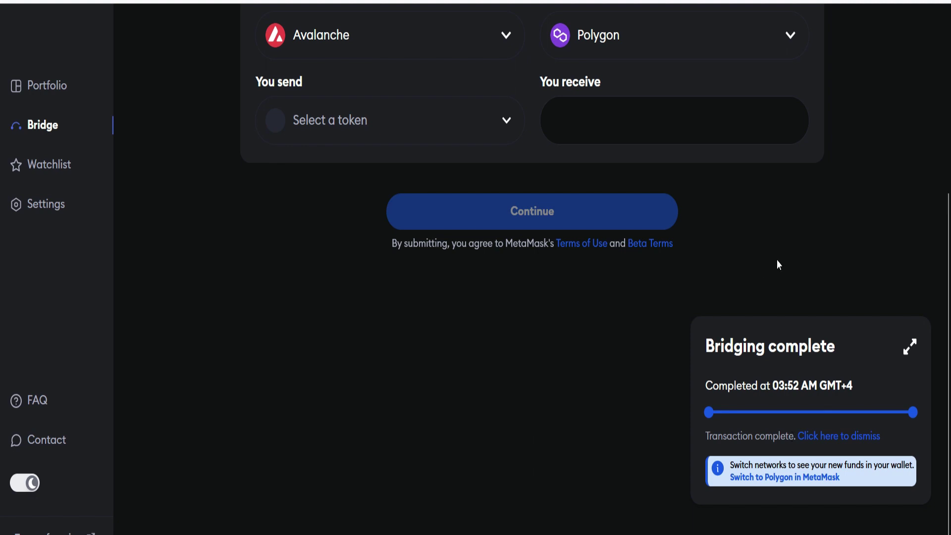
Open the MetaMask wallet overview on Ethereum Mainnet, showing the 0.0134 ETH balance
scroll(778, 262, up, 5)
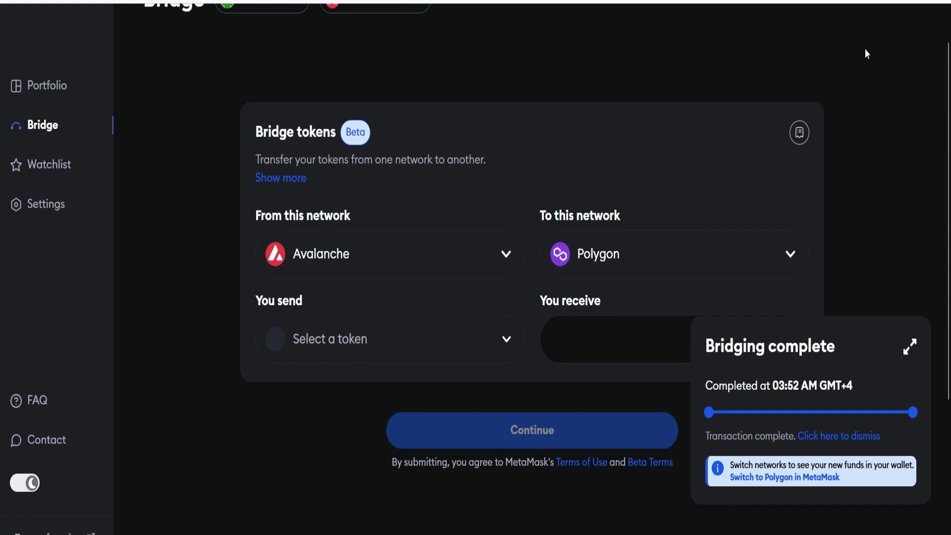
click(871, 2)
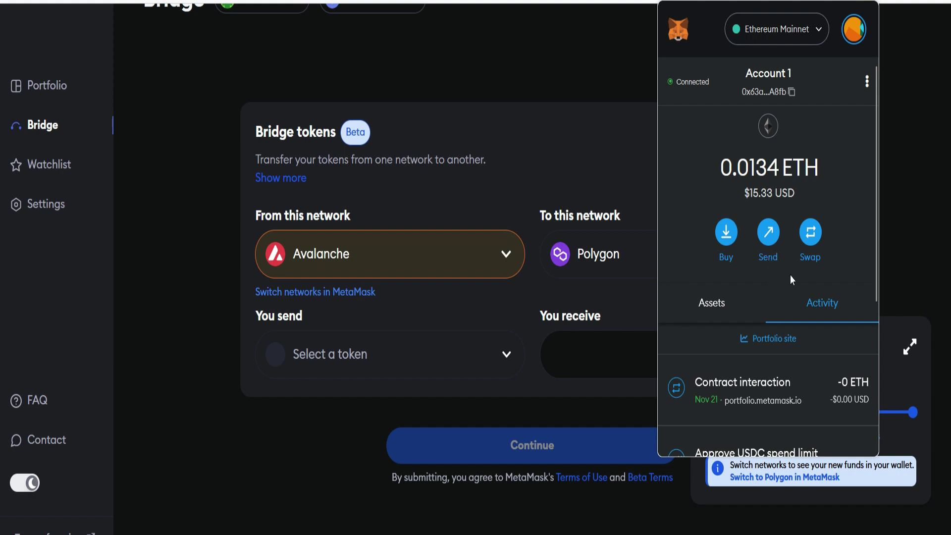
Open MetaMask Swap from ETH and browse the target tokens such as DAI, USDC and USDT
click(810, 232)
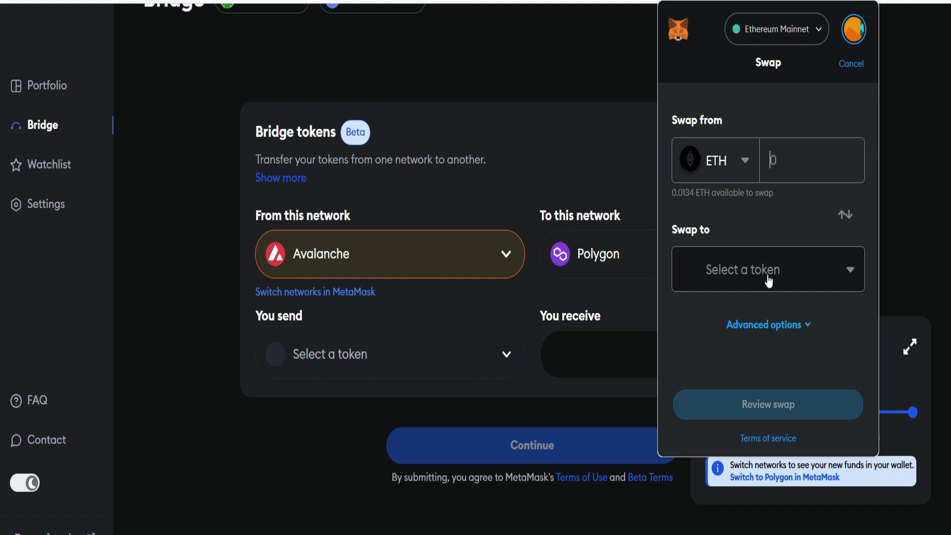
click(750, 281)
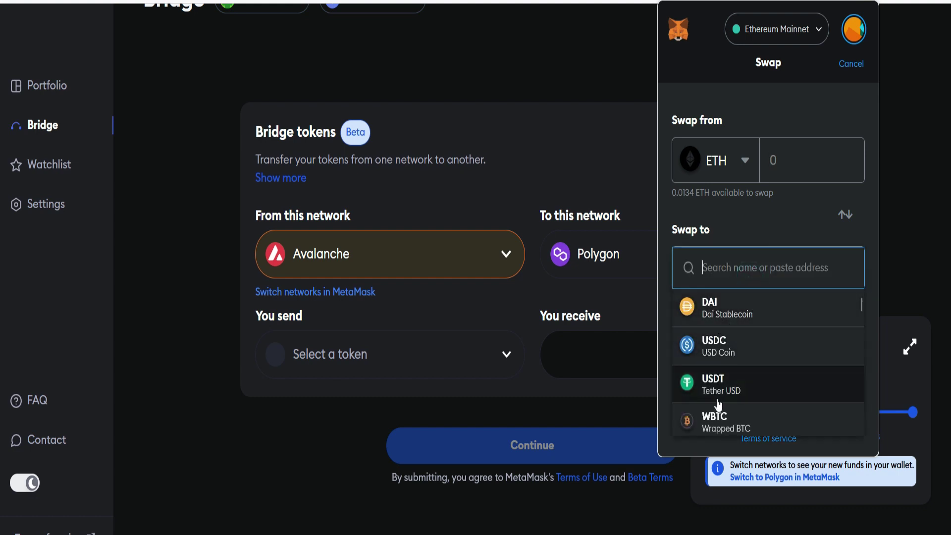
scroll(728, 382, down, 2)
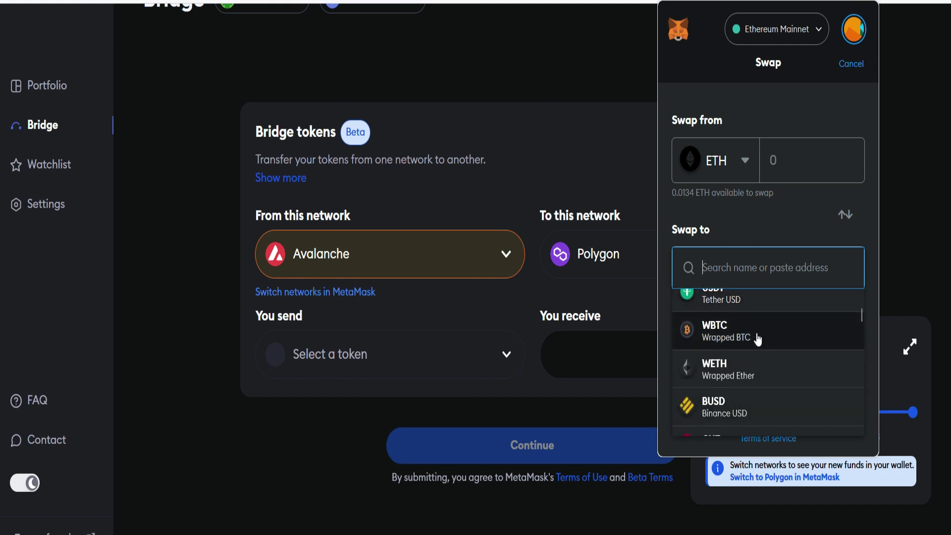
scroll(743, 376, down, 12)
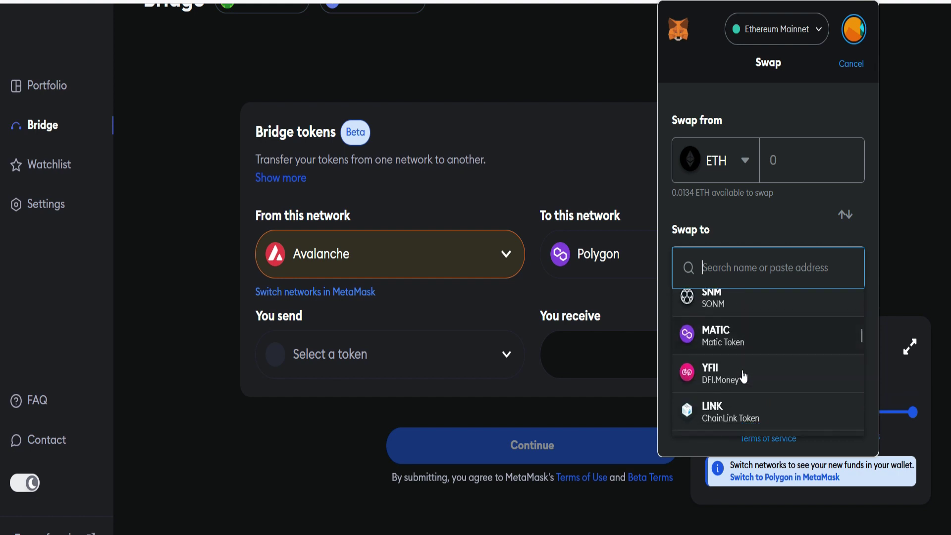
scroll(742, 377, up, 15)
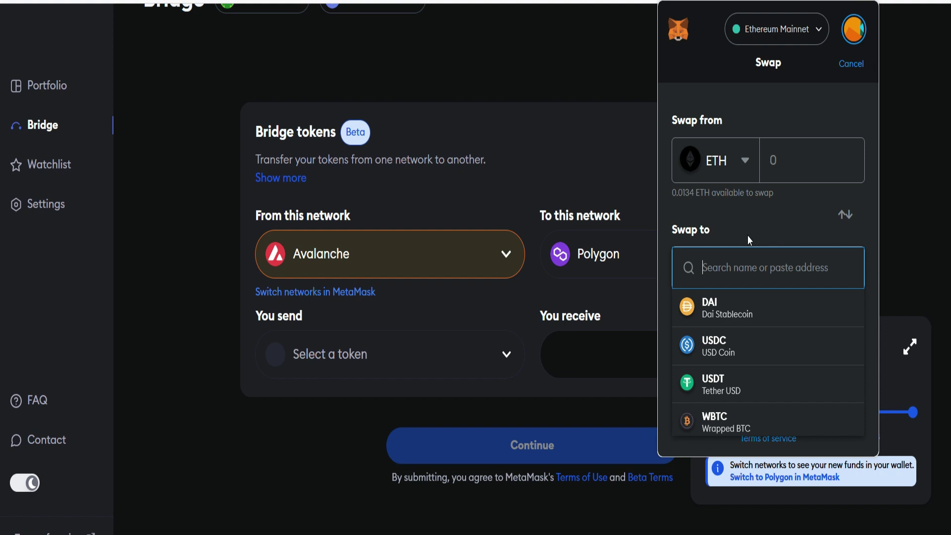
Dismiss the MetaMask Swap popup to return to the Portfolio Bridge page
click(602, 147)
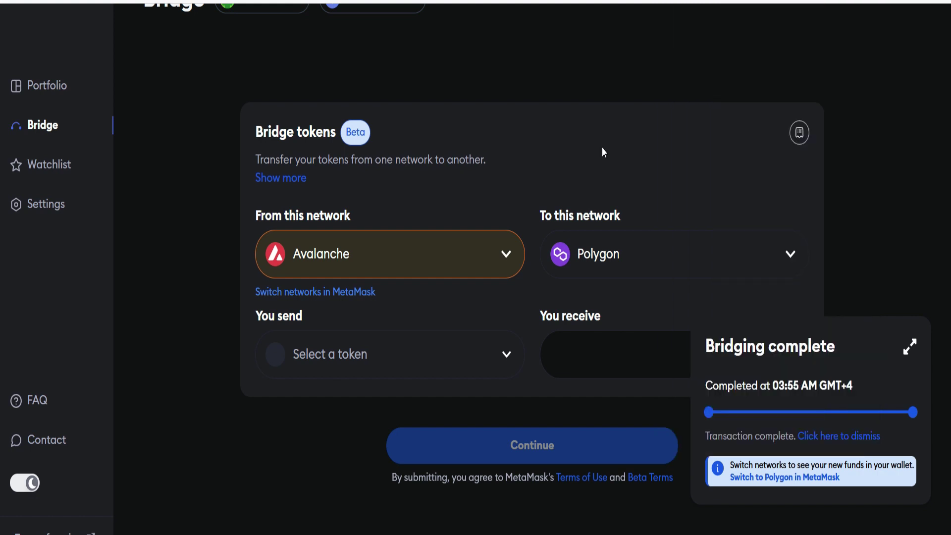